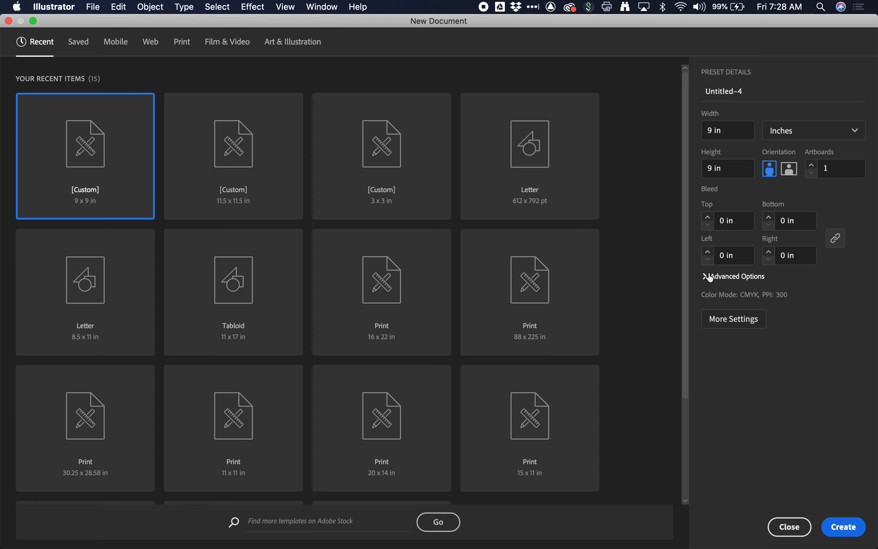
- Create a new 9 x 9 in CMYK document with one artboard
{"action": "left_click", "coordinate": [711, 277]}
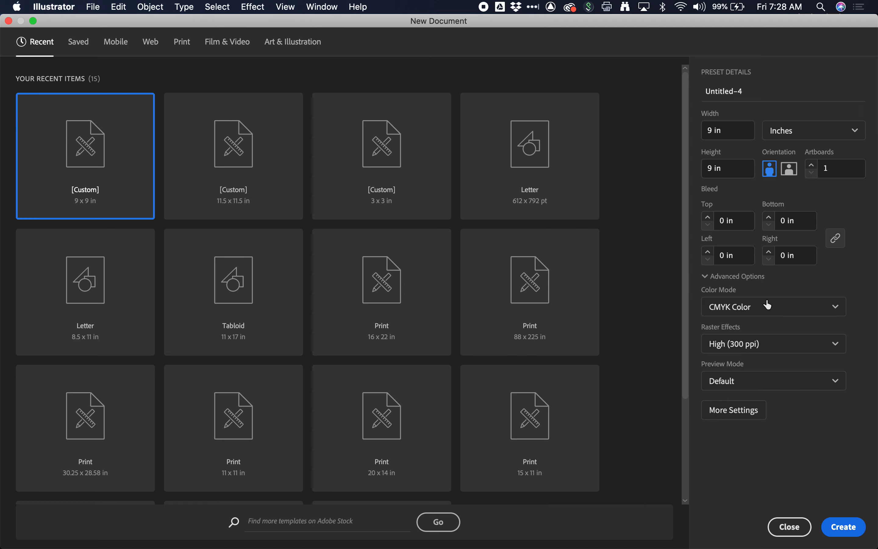
{"action": "left_click", "coordinate": [850, 529]}
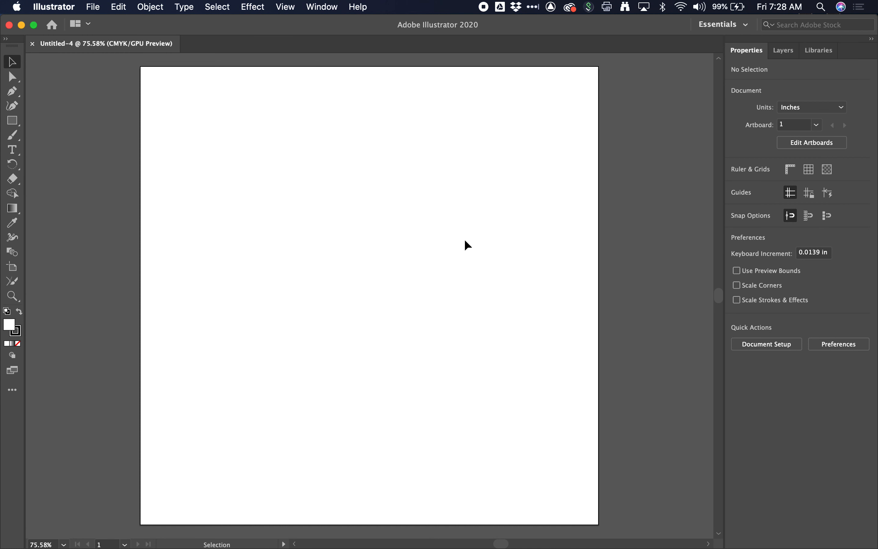
- Draw a short vertical line in the artboard's upper-left area with the Pen tool and flare its lower end with the Width tool
{"action": "scroll", "coordinate": [353, 193], "scroll_direction": "down", "scroll_amount": 1}
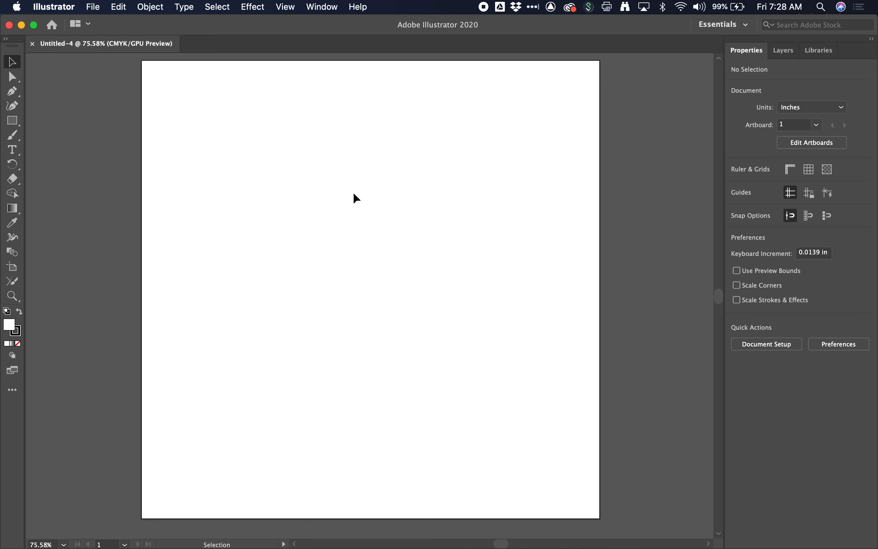
{"action": "scroll", "coordinate": [353, 193], "scroll_direction": "up", "scroll_amount": 1}
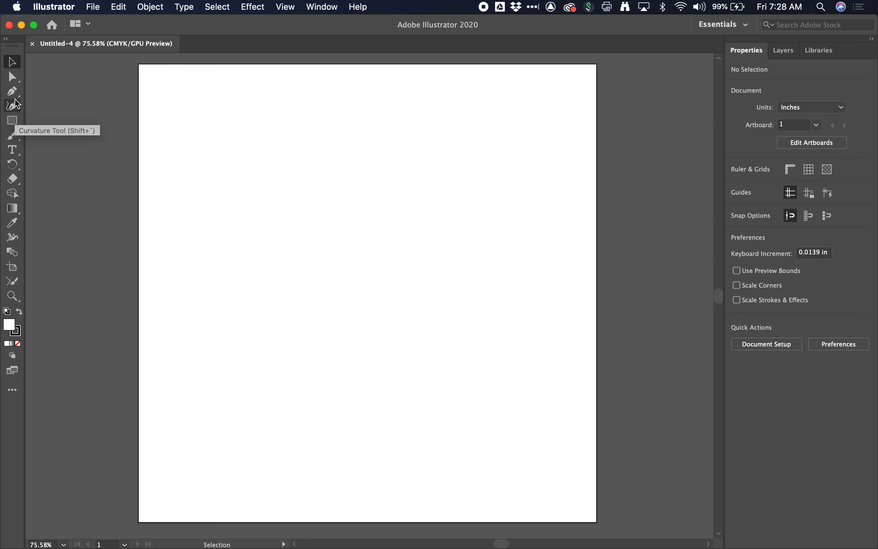
{"action": "left_click", "coordinate": [14, 91]}
{"action": "left_click", "coordinate": [227, 93]}
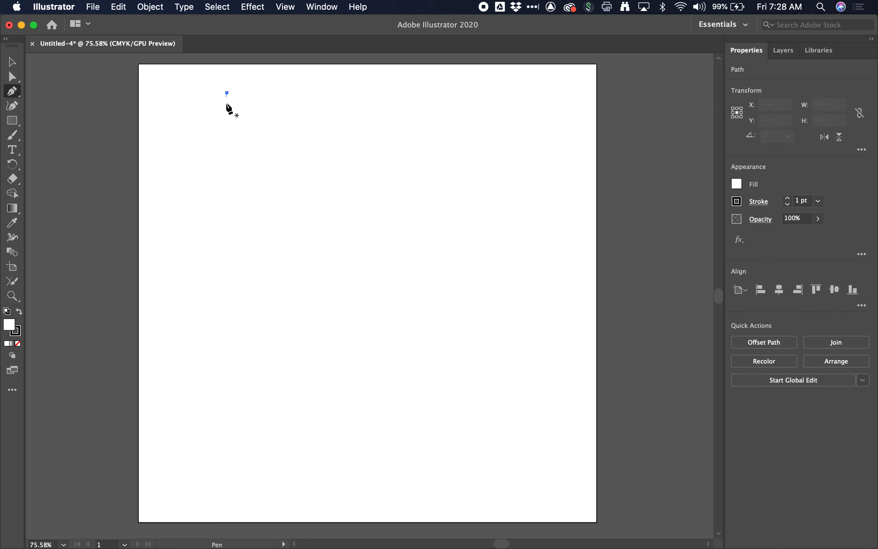
{"action": "left_click", "coordinate": [227, 154]}
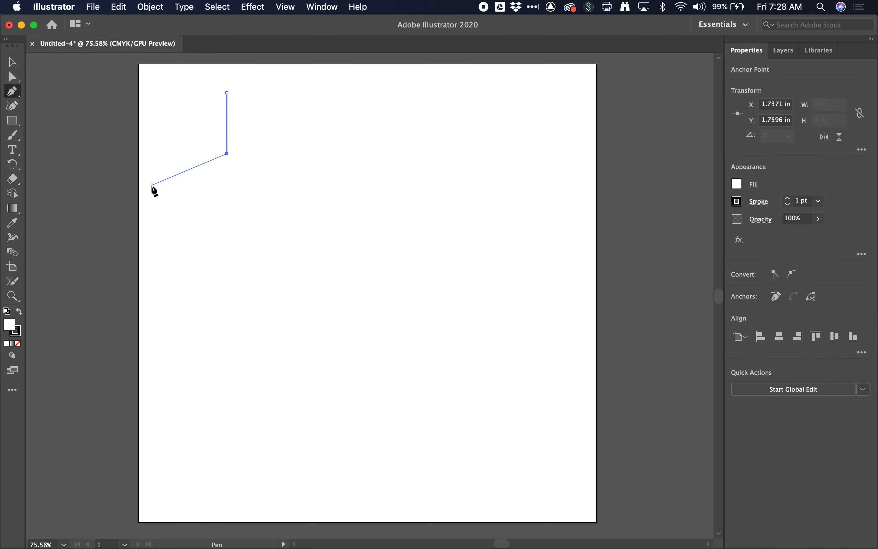
{"action": "left_click", "coordinate": [20, 243]}
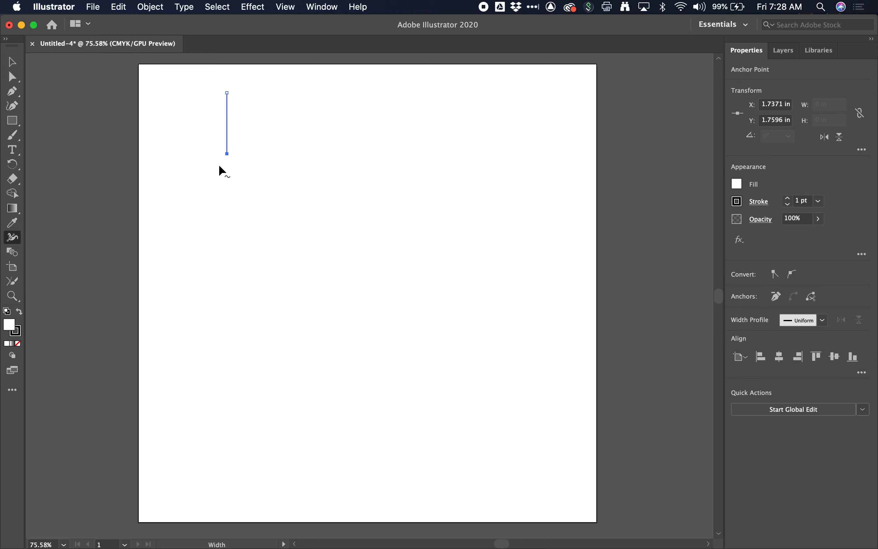
{"action": "mouse_move", "coordinate": [228, 152]}
{"action": "left_mouse_down"}
{"action": "mouse_move", "coordinate": [251, 153]}
{"action": "mouse_move", "coordinate": [237, 132]}
{"action": "left_mouse_up"}
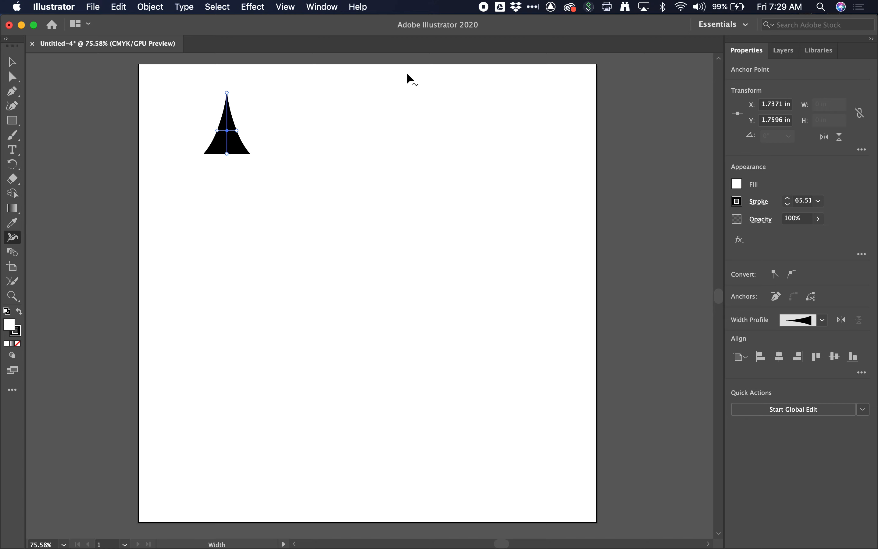
- Give the flared stroke a round cap and widen its middle width point slightly to shape a smooth teardrop
{"action": "left_click", "coordinate": [330, 7]}
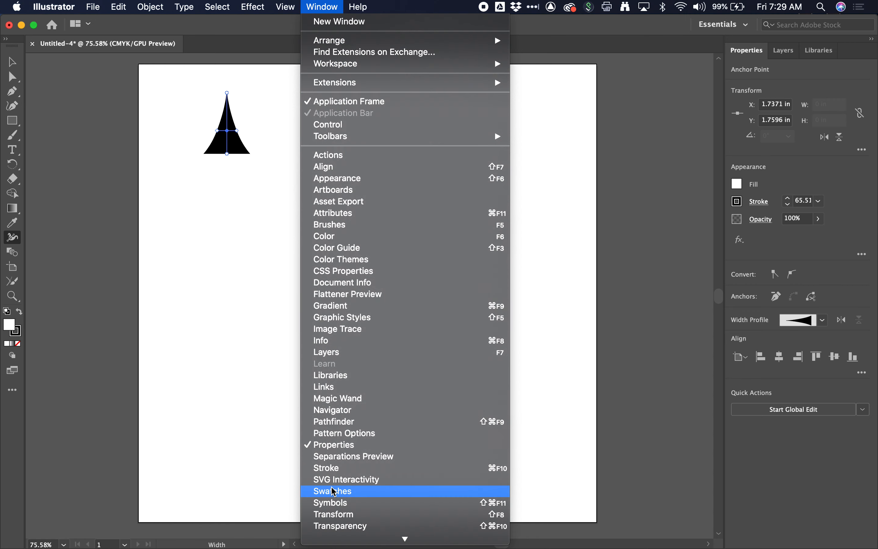
{"action": "left_click", "coordinate": [347, 468]}
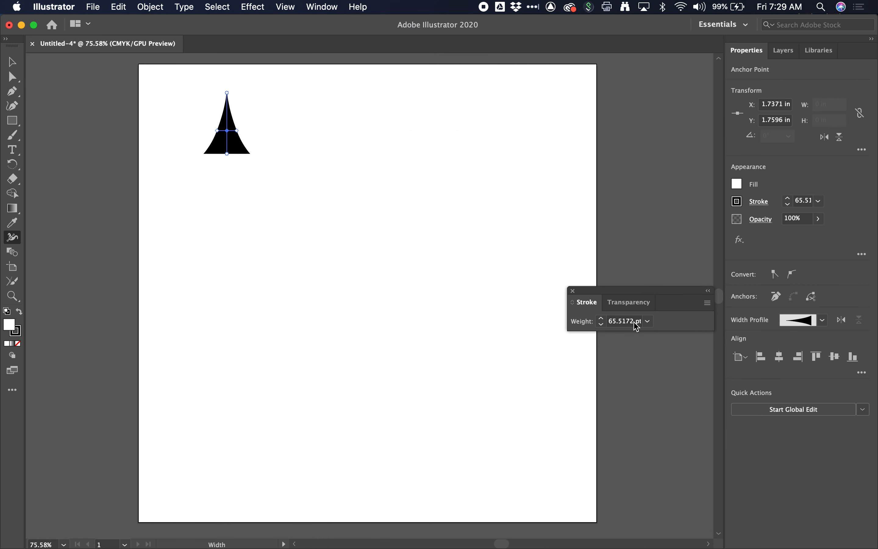
{"action": "left_click", "coordinate": [706, 304]}
{"action": "left_click", "coordinate": [740, 309]}
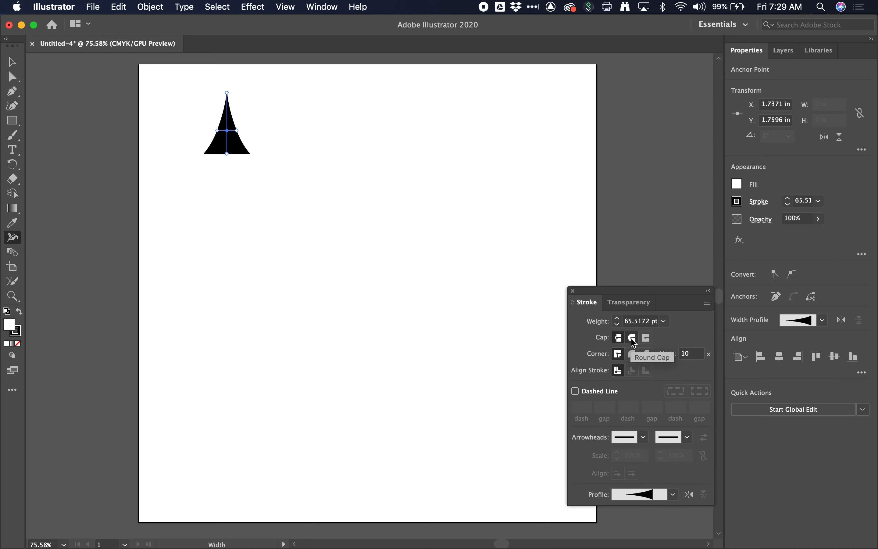
{"action": "left_click", "coordinate": [633, 338]}
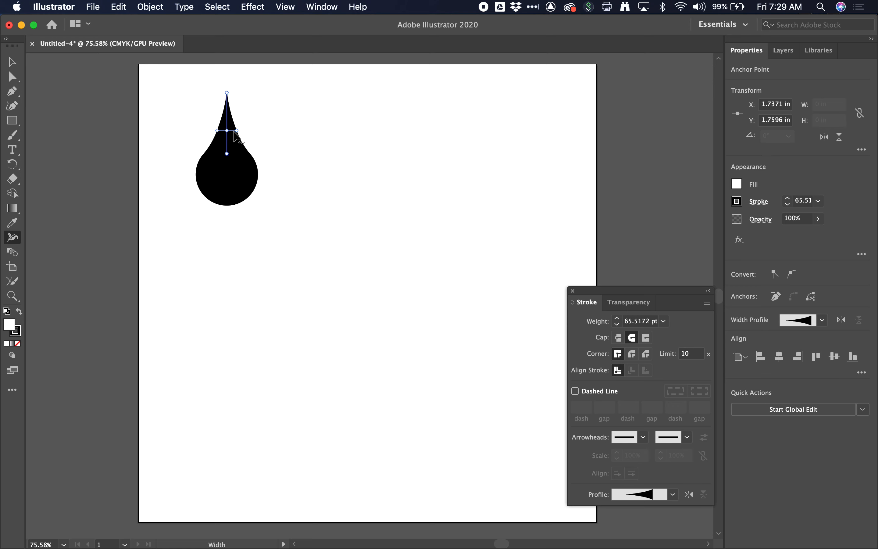
{"action": "left_click_drag", "start_coordinate": [235, 132], "coordinate": [241, 133]}
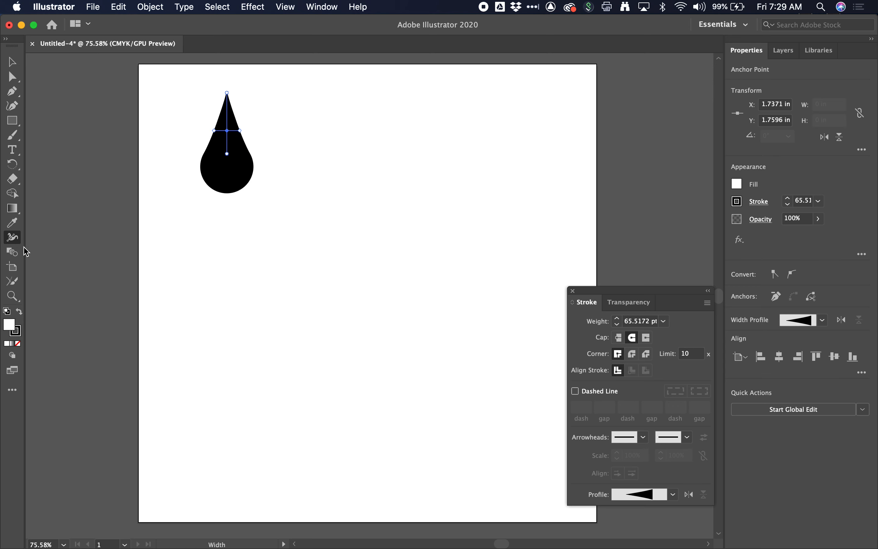
{"action": "left_click", "coordinate": [573, 291]}
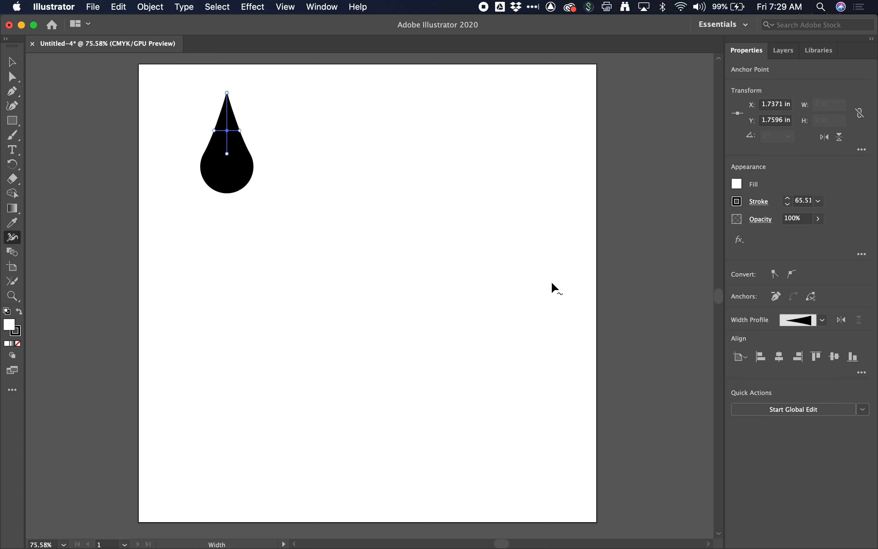
- Expand the teardrop stroke into a filled shape and move it to about X 2.7 in, Y 3.4 in
{"action": "left_click", "coordinate": [150, 7]}
{"action": "left_click", "coordinate": [174, 151]}
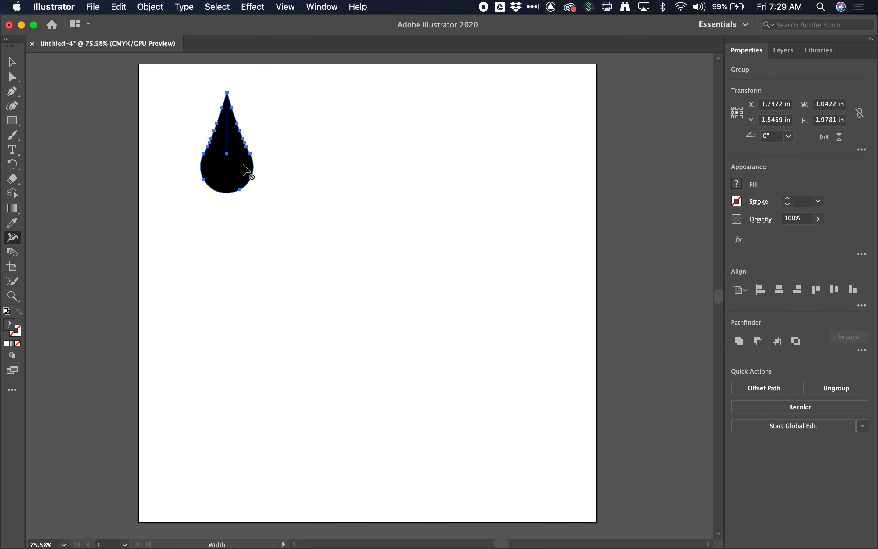
{"action": "left_click", "coordinate": [164, 5]}
{"action": "left_click", "coordinate": [170, 138]}
{"action": "key", "text": "v"}
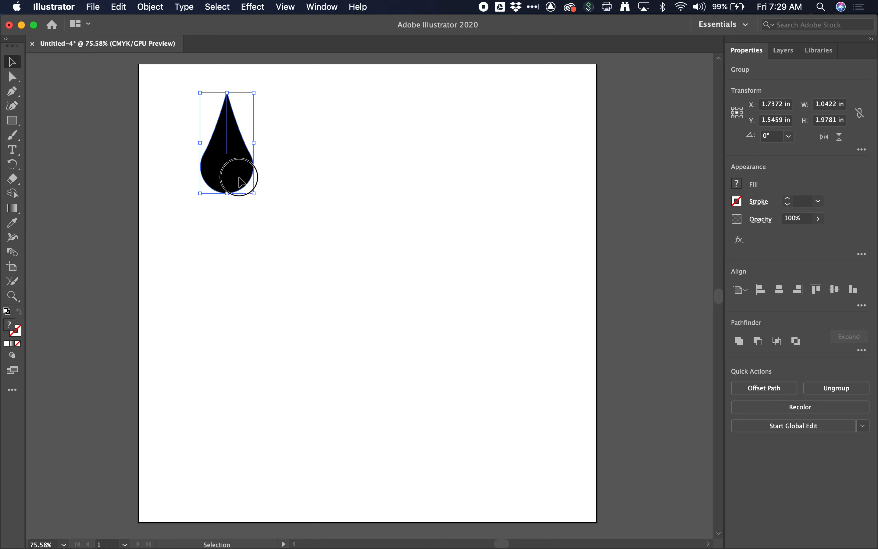
{"action": "left_click_drag", "start_coordinate": [241, 180], "coordinate": [277, 252]}
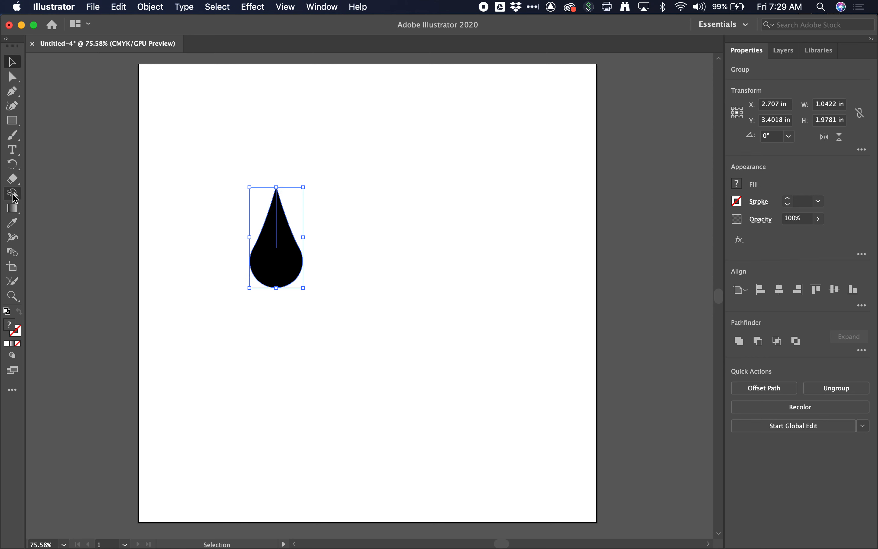
- Make a copy of the teardrop rotated by 360/5 degrees about a point just above its tip
{"action": "left_click_drag", "start_coordinate": [12, 164], "coordinate": [88, 164]}
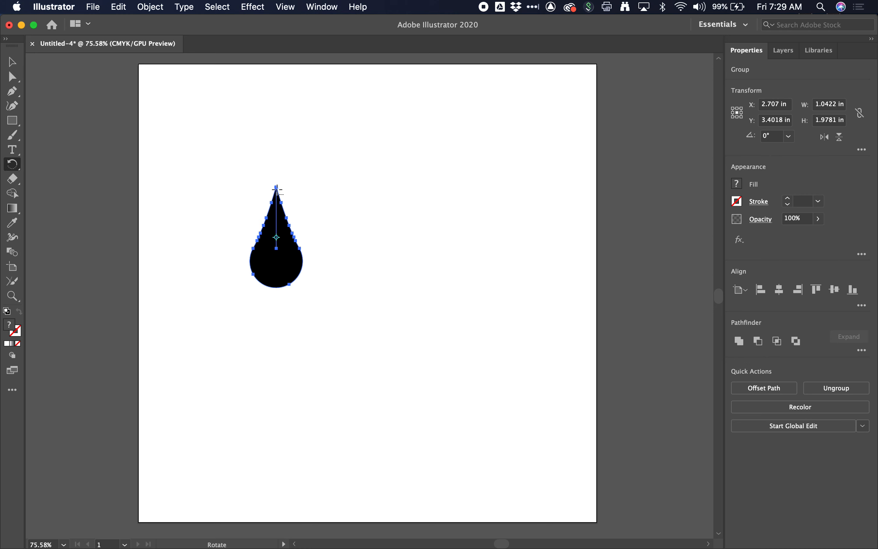
{"action": "left_click", "coordinate": [277, 170], "text": "alt"}
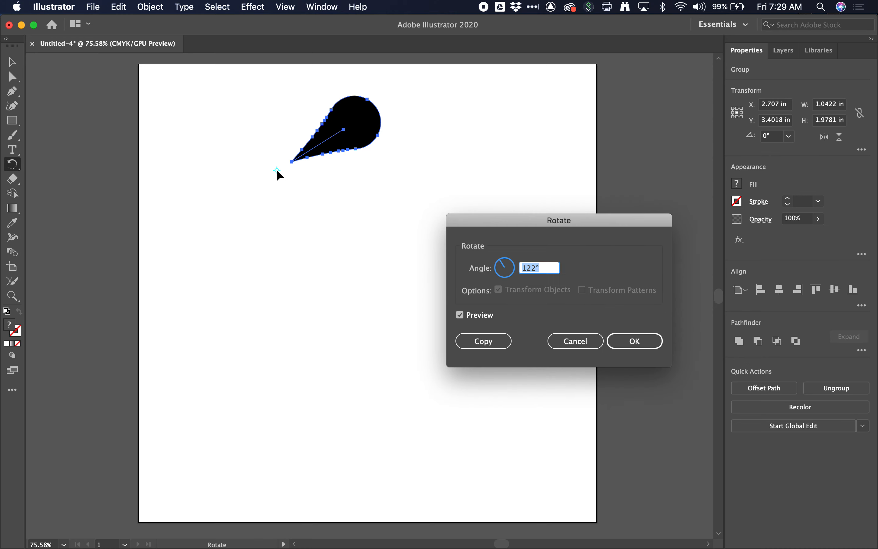
{"action": "left_click", "coordinate": [464, 314]}
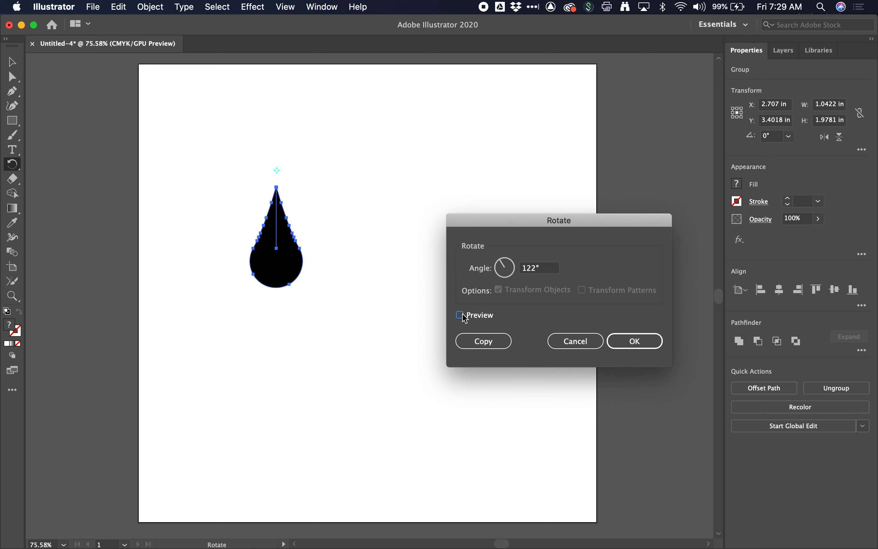
{"action": "left_click", "coordinate": [465, 316]}
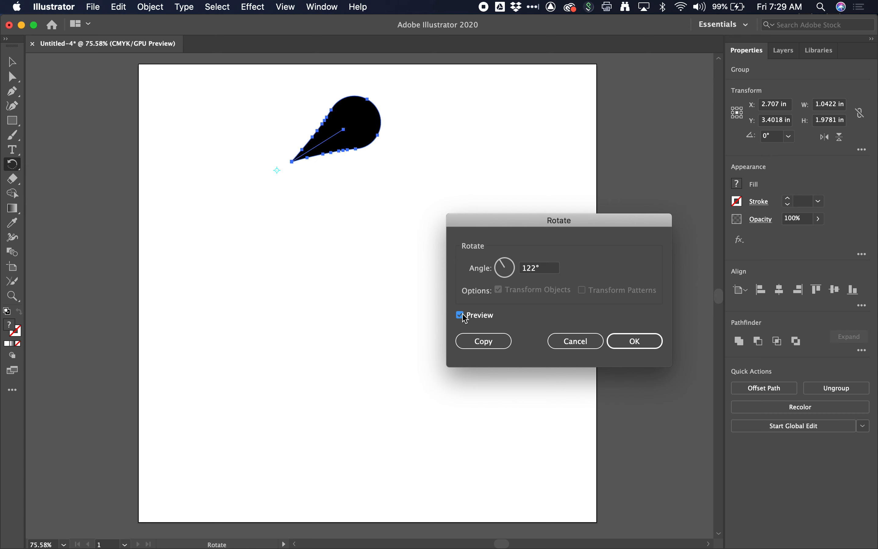
{"action": "left_click", "coordinate": [550, 273]}
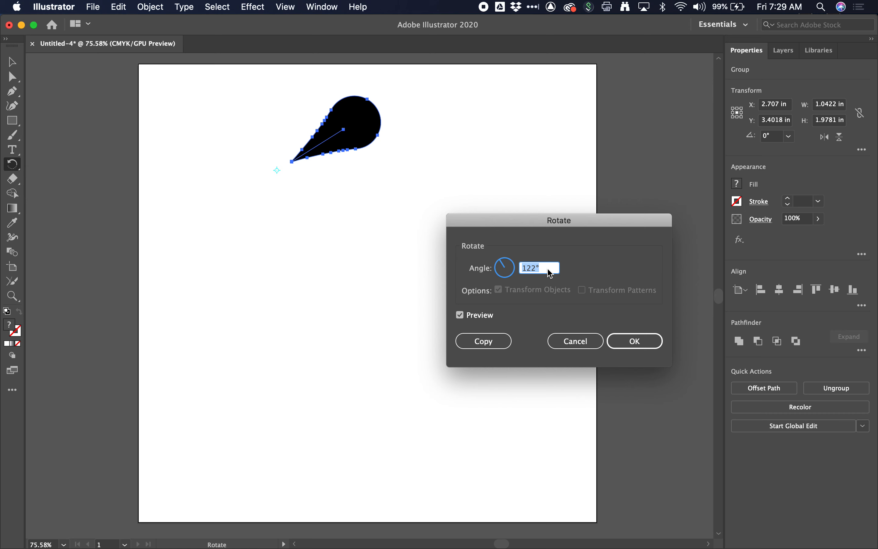
{"action": "type", "text": "360/5"}
{"action": "left_click", "coordinate": [483, 341]}
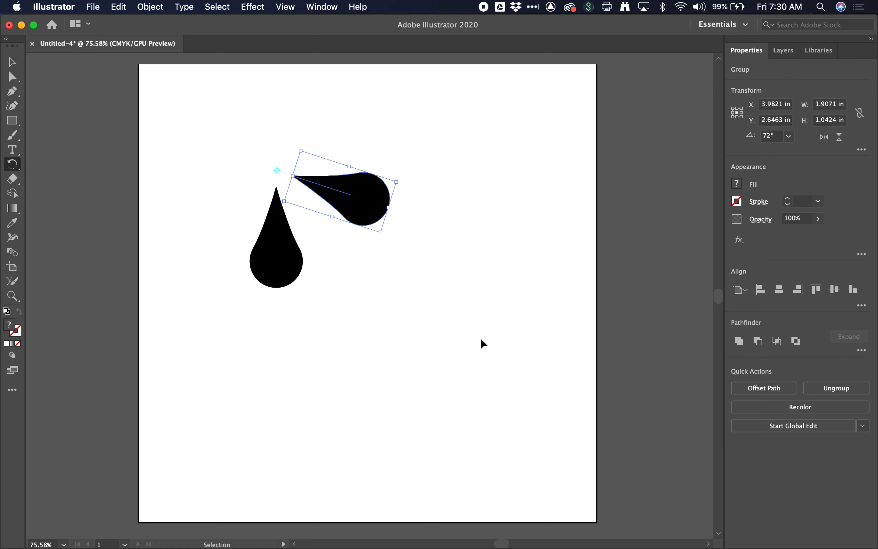
- Repeat the rotated copy three more times to complete a ring of five teardrops
{"action": "key", "text": "super+d"}
{"action": "key", "text": "super+d"}
{"action": "key", "text": "super+d"}
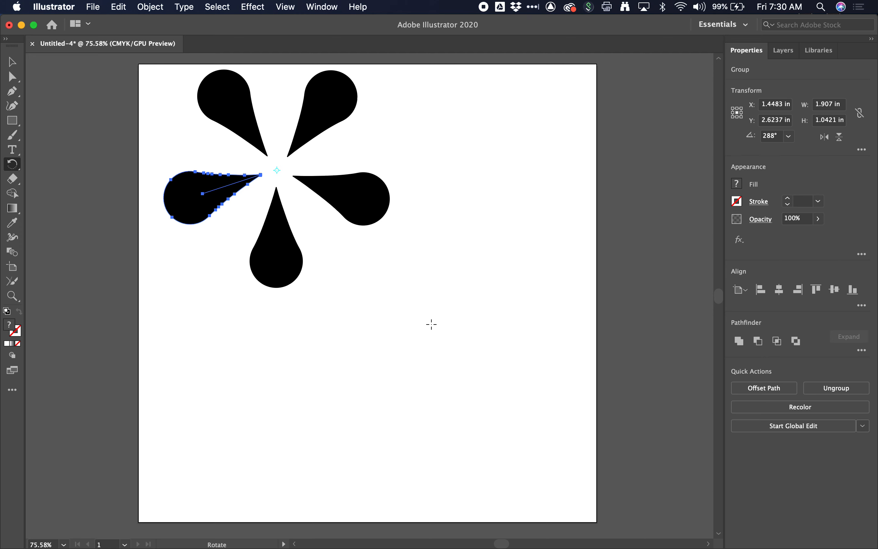
- Select all five teardrops, scale them down proportionally to about 2.1 in wide and move them slightly inward from the artboard's upper-left corner
{"action": "key", "text": "v"}
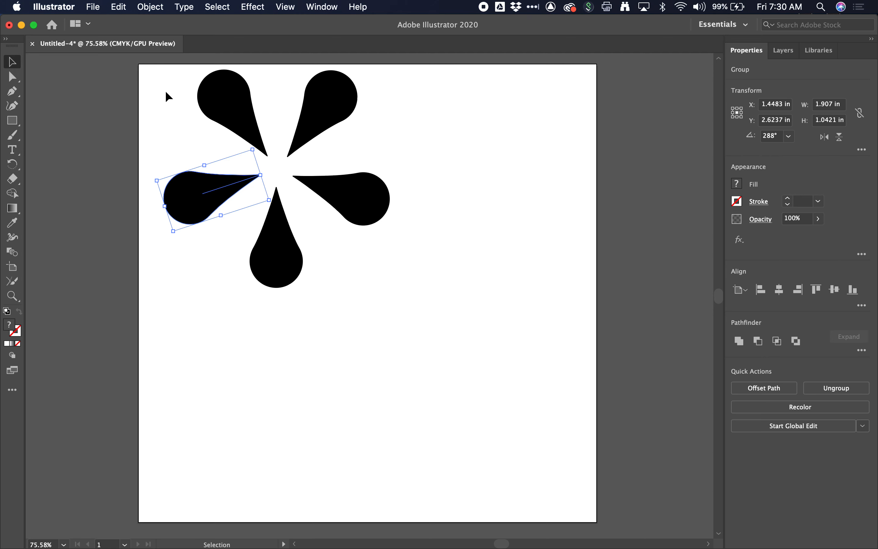
{"action": "left_click_drag", "start_coordinate": [165, 91], "coordinate": [345, 236]}
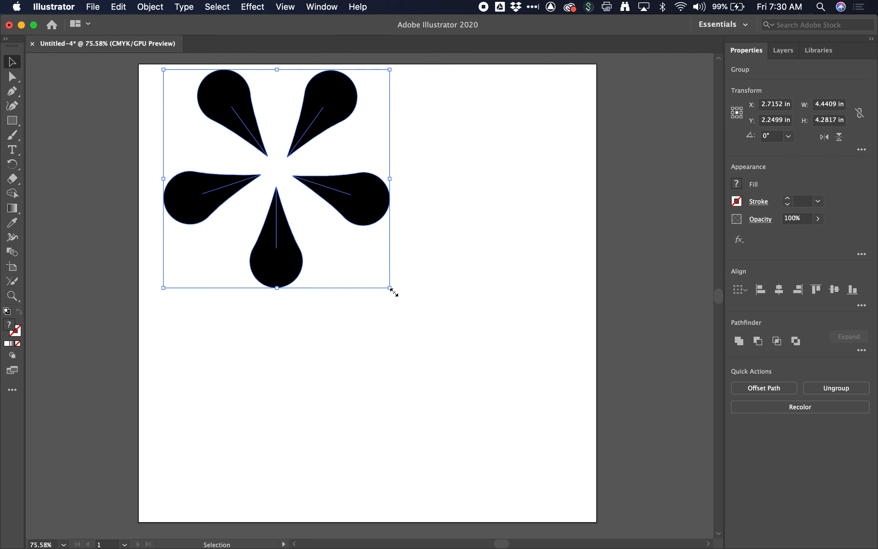
{"action": "left_click_drag", "start_coordinate": [392, 290], "coordinate": [309, 234]}
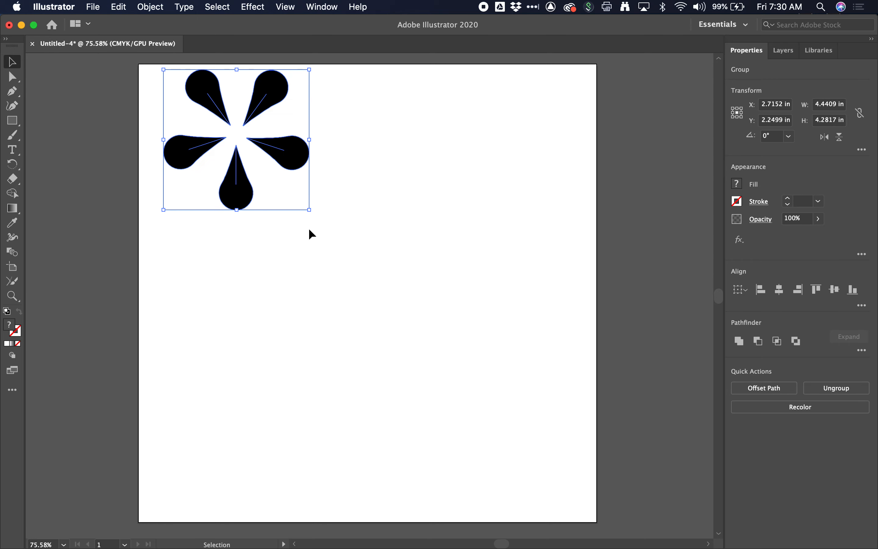
{"action": "left_click_drag", "start_coordinate": [292, 162], "coordinate": [322, 209]}
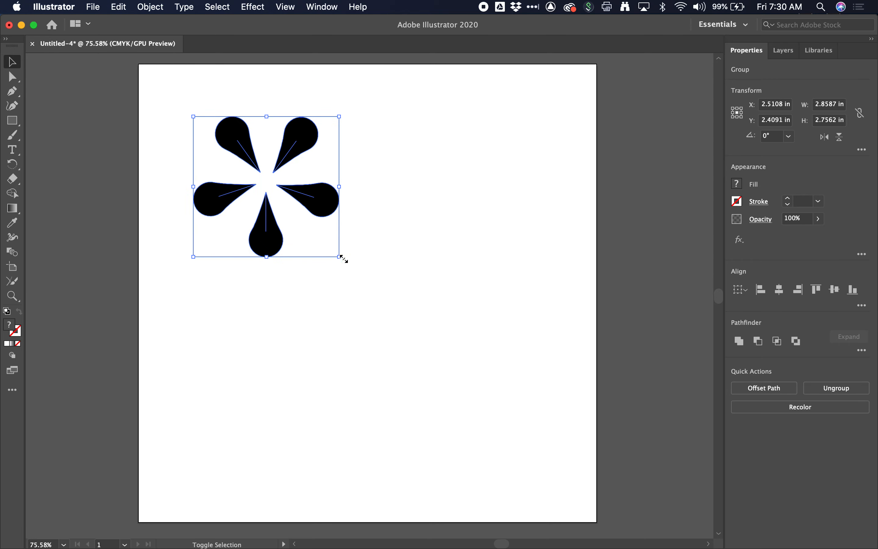
{"action": "left_click_drag", "start_coordinate": [340, 261], "coordinate": [301, 223]}
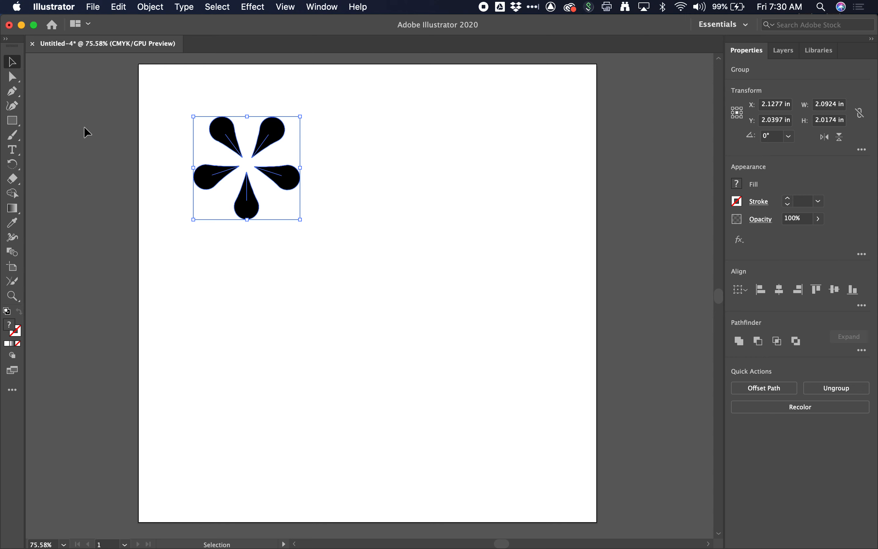
- Draw a circle about 3.1 in in diameter centred over the teardrops and fill it with a medium blue
{"action": "left_click_drag", "start_coordinate": [12, 121], "coordinate": [55, 133]}
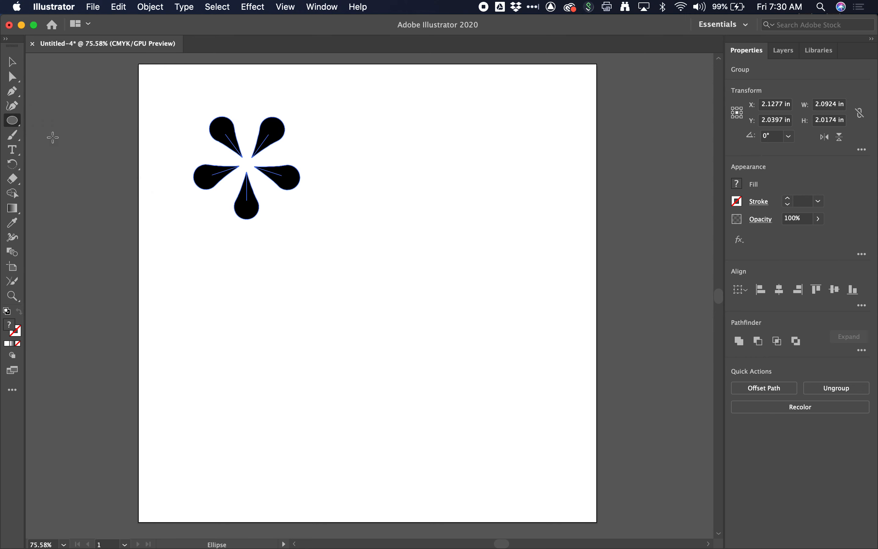
{"action": "left_click_drag", "start_coordinate": [189, 99], "coordinate": [292, 244]}
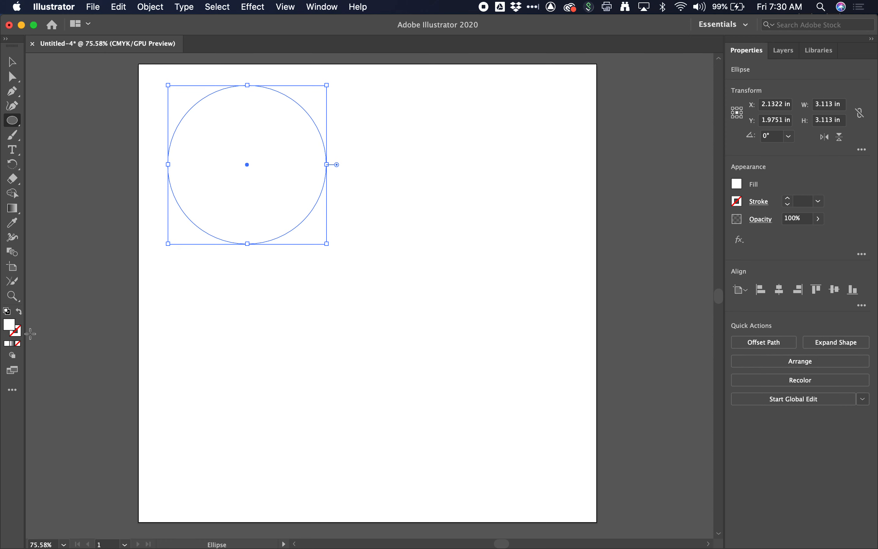
{"action": "double_click", "coordinate": [12, 330]}
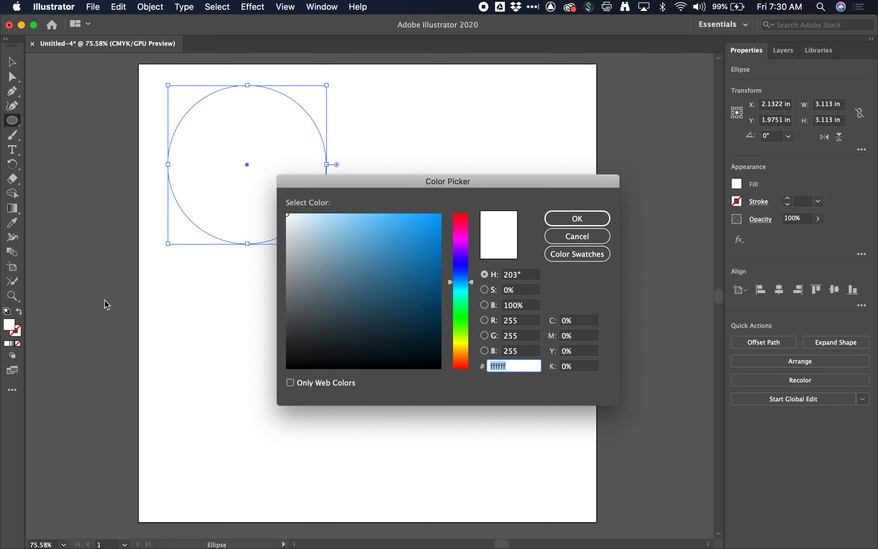
{"action": "left_click", "coordinate": [401, 261]}
{"action": "left_click", "coordinate": [581, 218]}
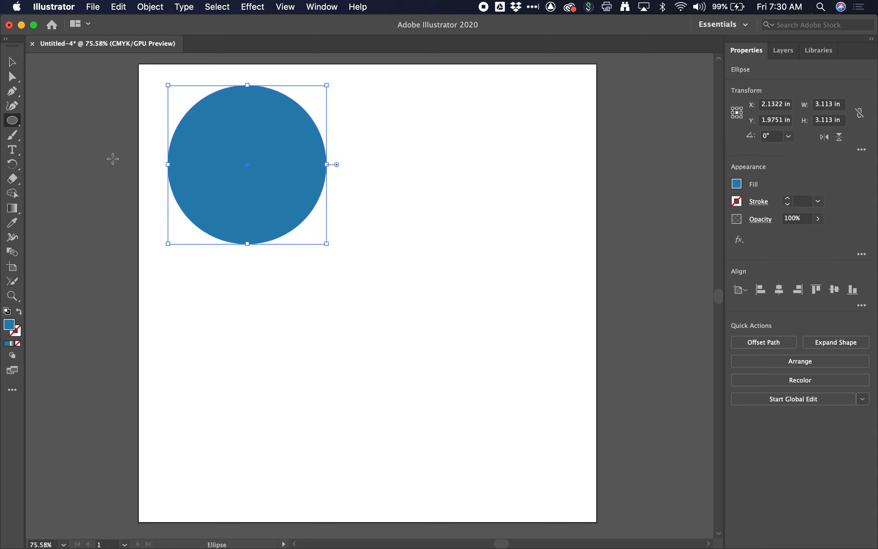
- Send the blue circle to the back so it sits behind the five teardrops
{"action": "left_click", "coordinate": [17, 65]}
{"action": "right_click", "coordinate": [294, 181]}
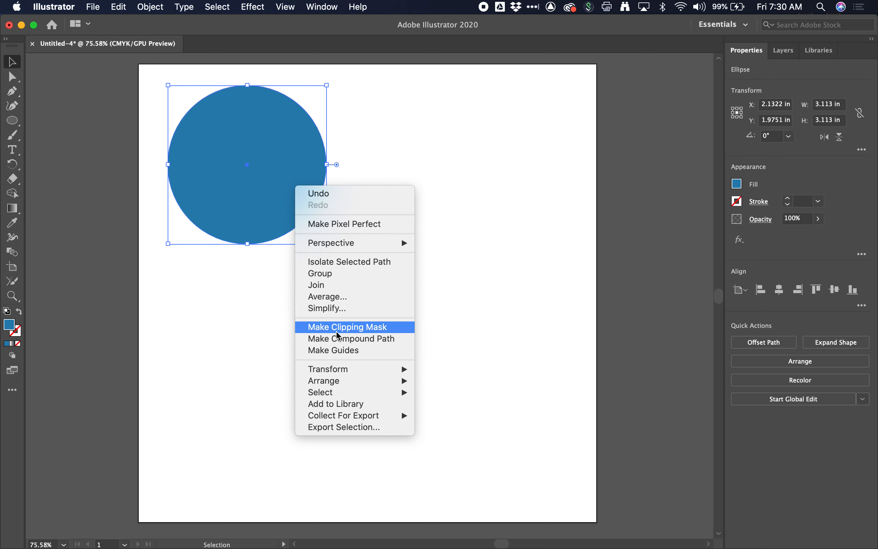
{"action": "mouse_move", "coordinate": [348, 380]}
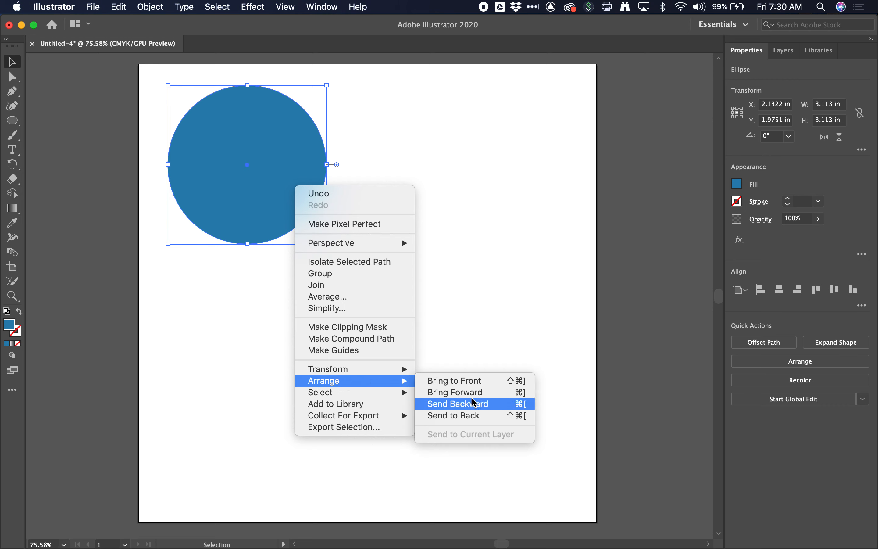
{"action": "left_click", "coordinate": [471, 416]}
{"action": "left_click", "coordinate": [346, 311]}
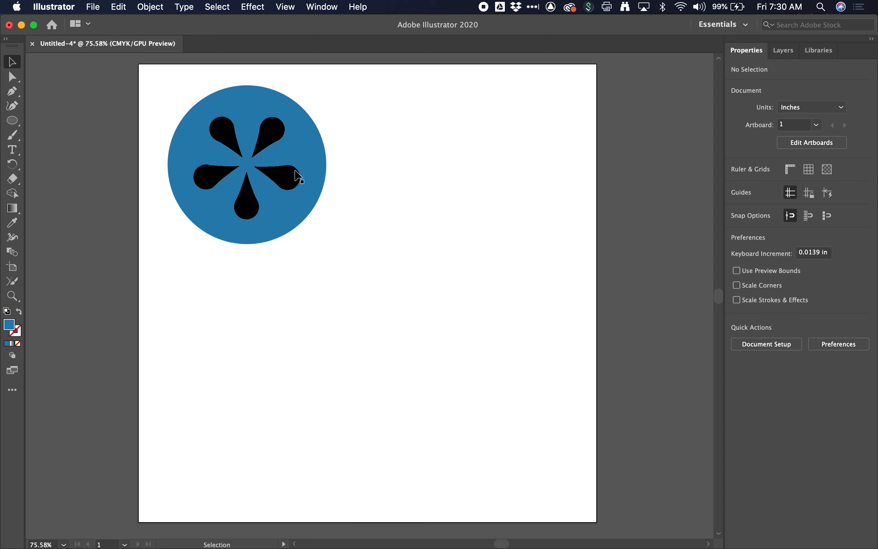
- Select all five teardrops together and fill them with green #2faf3c
{"action": "left_click", "coordinate": [289, 177]}
{"action": "left_click", "coordinate": [246, 205]}
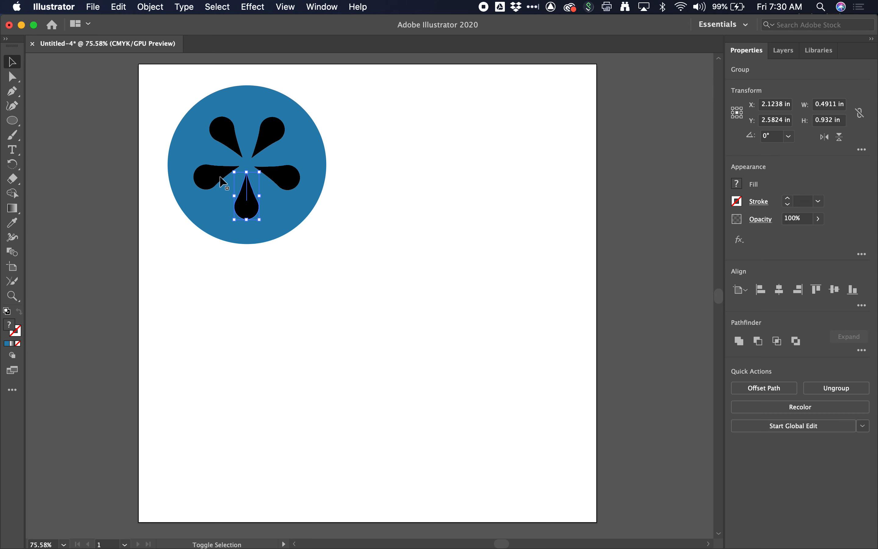
{"action": "left_click", "coordinate": [208, 178], "text": "shift"}
{"action": "left_click", "coordinate": [225, 136], "text": "shift"}
{"action": "left_click", "coordinate": [277, 138], "text": "shift"}
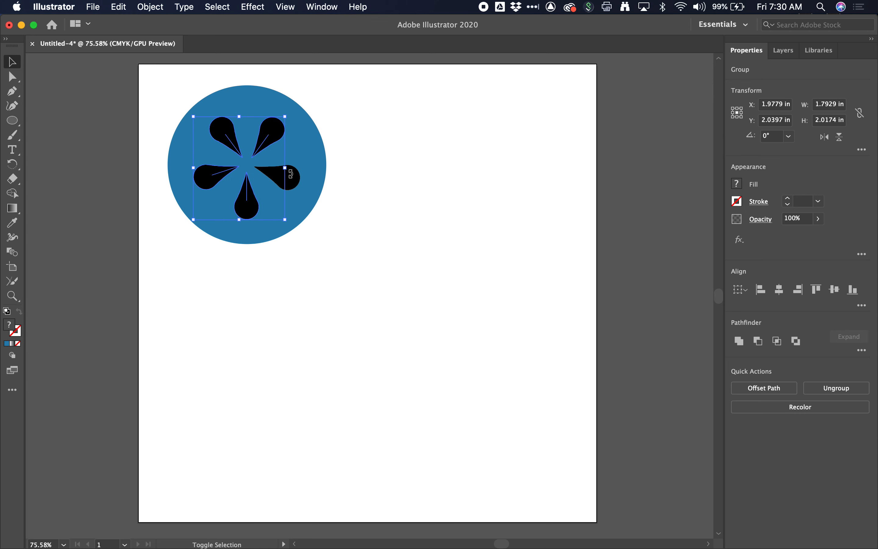
{"action": "left_click", "coordinate": [292, 177], "text": "shift"}
{"action": "double_click", "coordinate": [12, 323]}
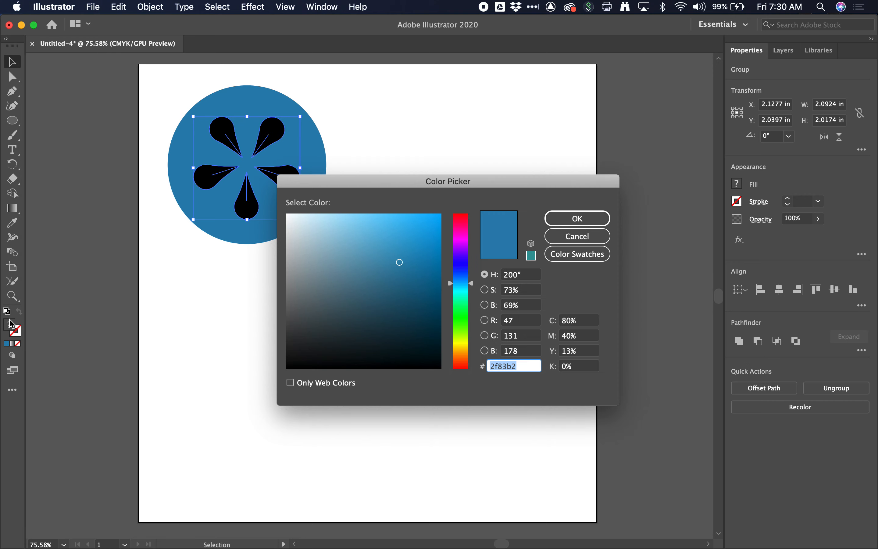
{"action": "left_click", "coordinate": [464, 316]}
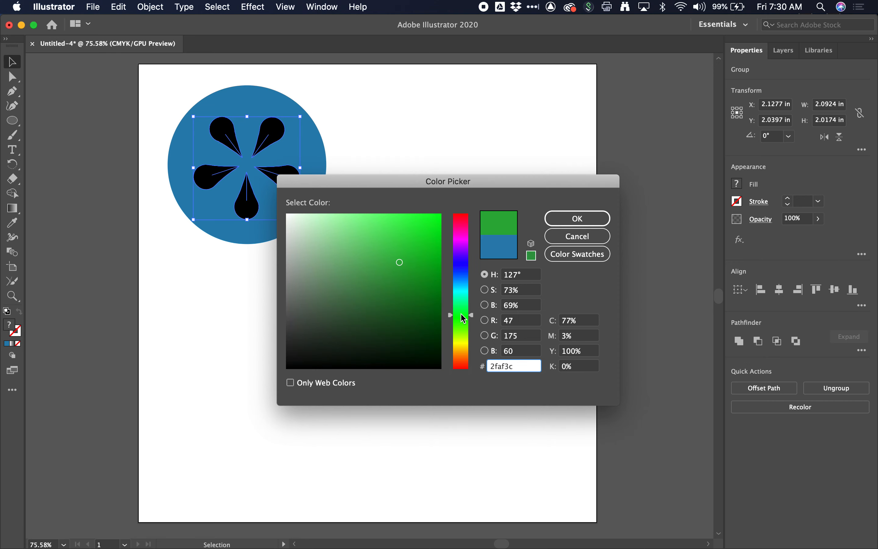
{"action": "left_click", "coordinate": [599, 218]}
{"action": "left_click", "coordinate": [446, 139]}
- Fill only the lower-right teardrop of the ring with a muted grey-green, #719e74
{"action": "left_click", "coordinate": [290, 179]}
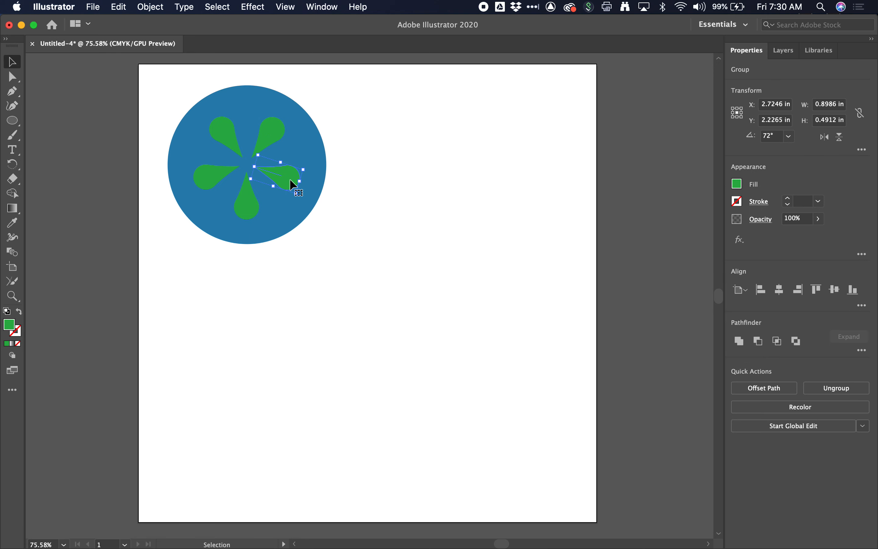
{"action": "double_click", "coordinate": [13, 326]}
{"action": "left_click", "coordinate": [330, 273]}
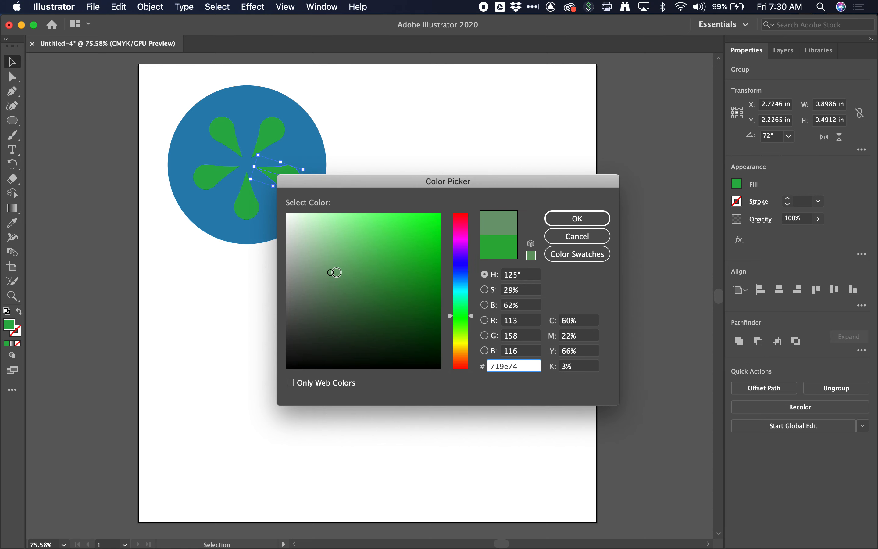
{"action": "left_click", "coordinate": [573, 220]}
{"action": "left_click", "coordinate": [316, 241]}
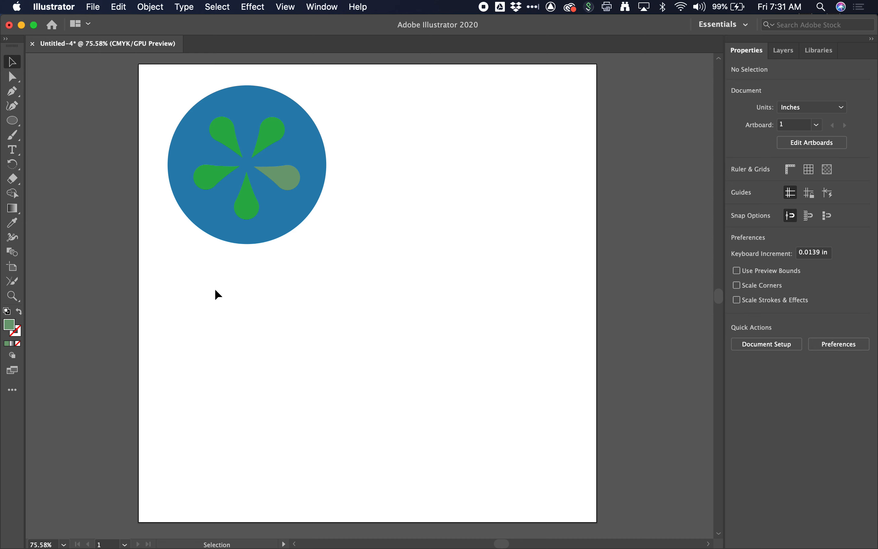
- Scale the blue circle down proportionally to about 2.67 in in diameter, keeping it around the teardrops
{"action": "left_click", "coordinate": [313, 207]}
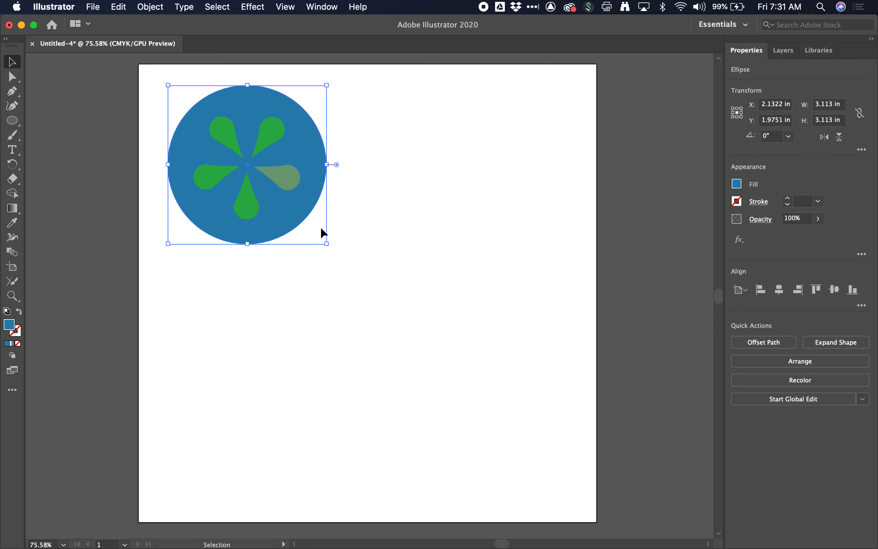
{"action": "left_click_drag", "start_coordinate": [329, 242], "coordinate": [292, 211]}
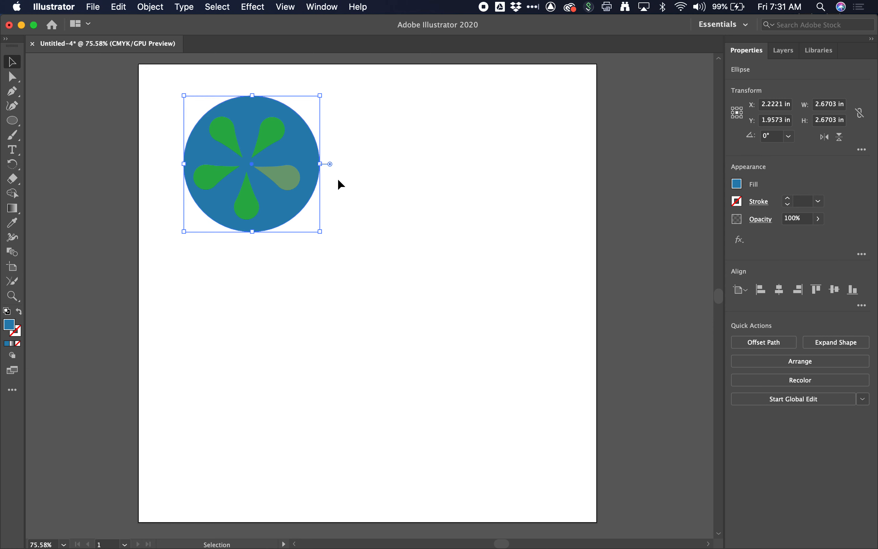
- Group the five teardrops and centre them with the blue circle both horizontally and vertically
{"action": "left_click", "coordinate": [292, 175]}
{"action": "left_click", "coordinate": [270, 134], "text": "shift"}
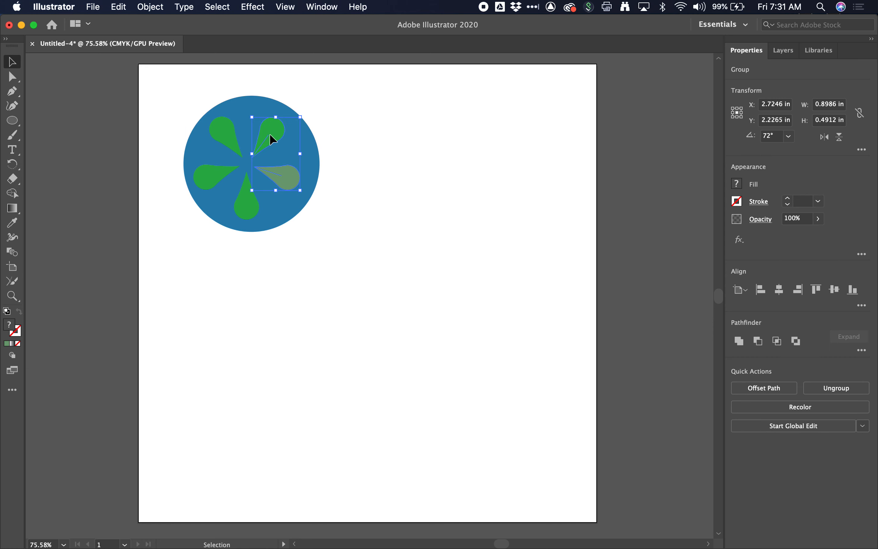
{"action": "left_click", "coordinate": [224, 133], "text": "shift"}
{"action": "left_click", "coordinate": [209, 176], "text": "shift"}
{"action": "left_click", "coordinate": [247, 205], "text": "shift"}
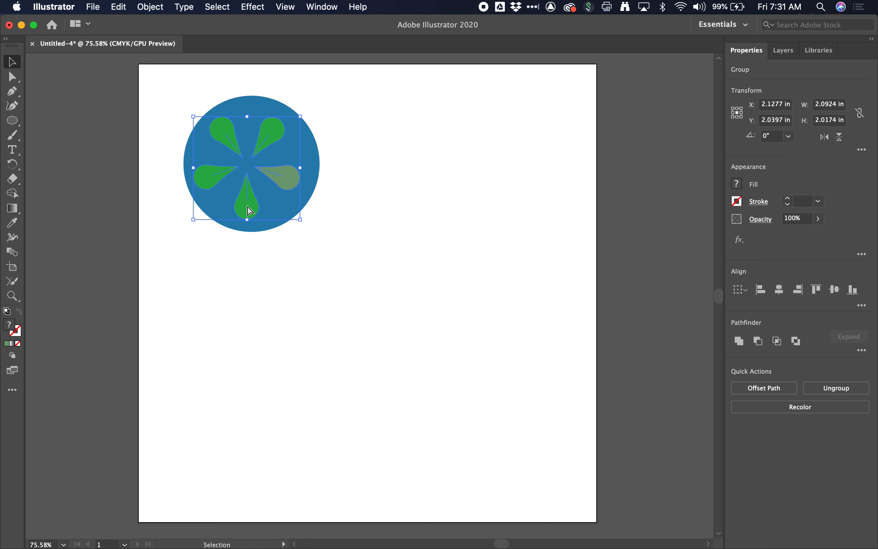
{"action": "key", "text": "a"}
{"action": "key", "text": "v"}
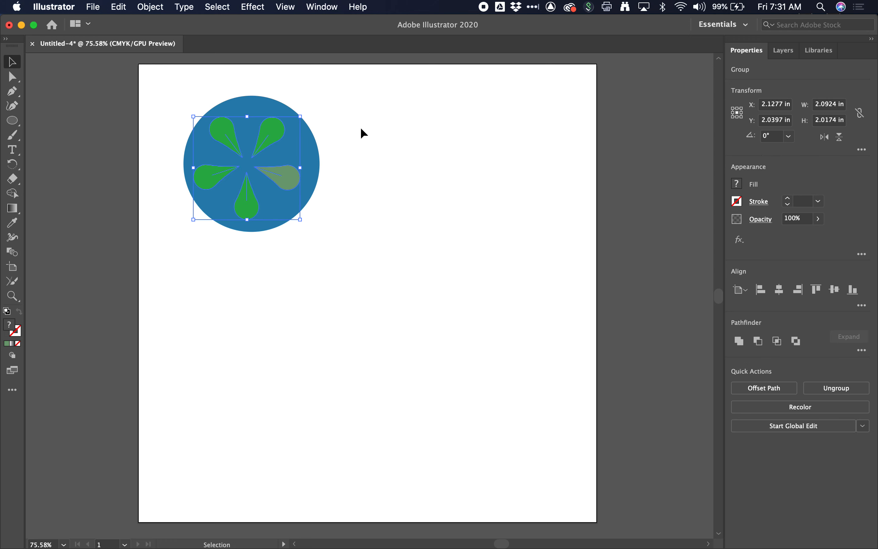
{"action": "left_click", "coordinate": [199, 195], "text": "shift"}
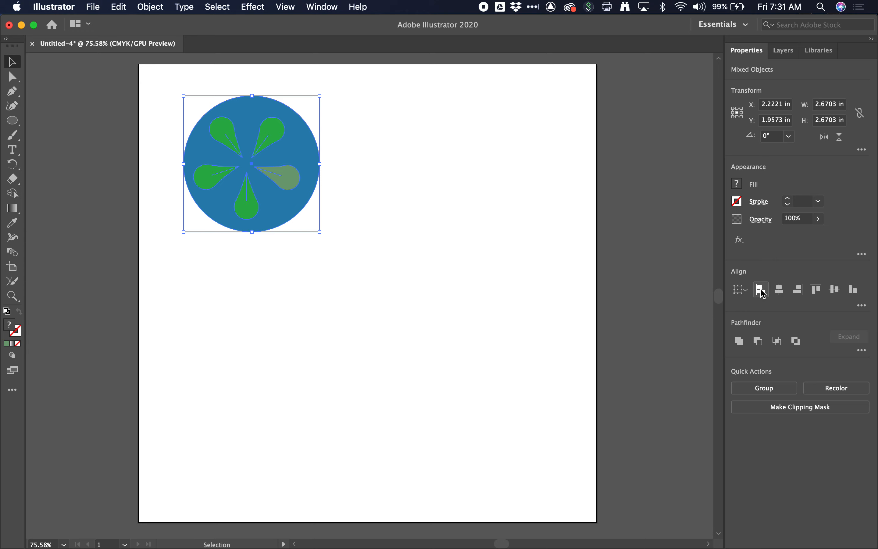
{"action": "left_click", "coordinate": [779, 290]}
{"action": "left_click", "coordinate": [835, 290]}
{"action": "left_click", "coordinate": [528, 253]}
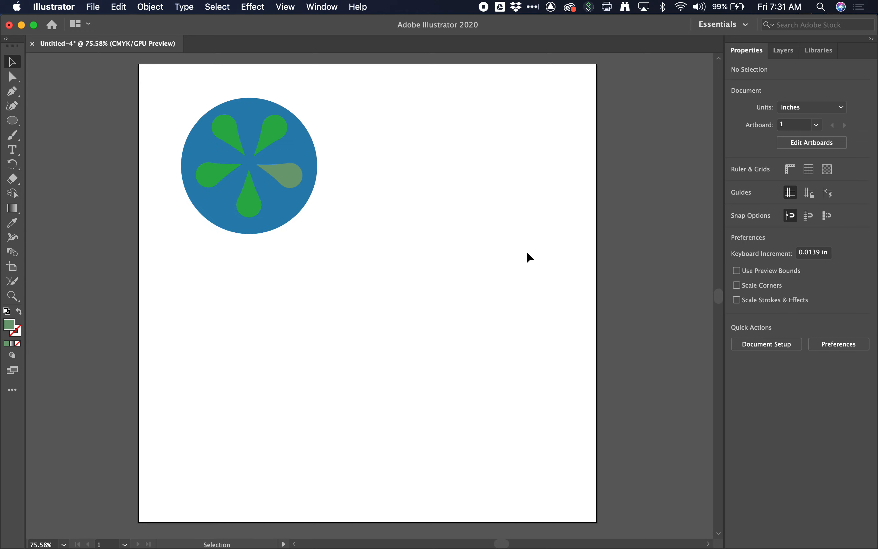
- Move the circle and its teardrops together closer to the artboard's upper-left corner
{"action": "left_click_drag", "start_coordinate": [191, 164], "coordinate": [289, 195]}
{"action": "left_click", "coordinate": [342, 195]}
{"action": "key", "text": "super+z"}
{"action": "left_click", "coordinate": [308, 243]}
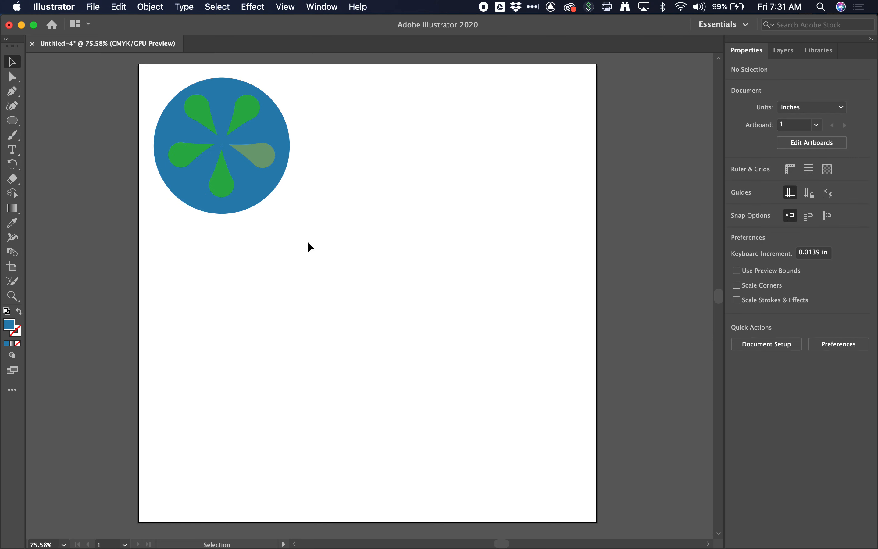
- Create a 1 × 1 in square below the circle and duplicate it twice to form an evenly spaced row of three
{"action": "left_click", "coordinate": [12, 135]}
{"action": "left_click", "coordinate": [12, 121]}
{"action": "left_click", "coordinate": [13, 121]}
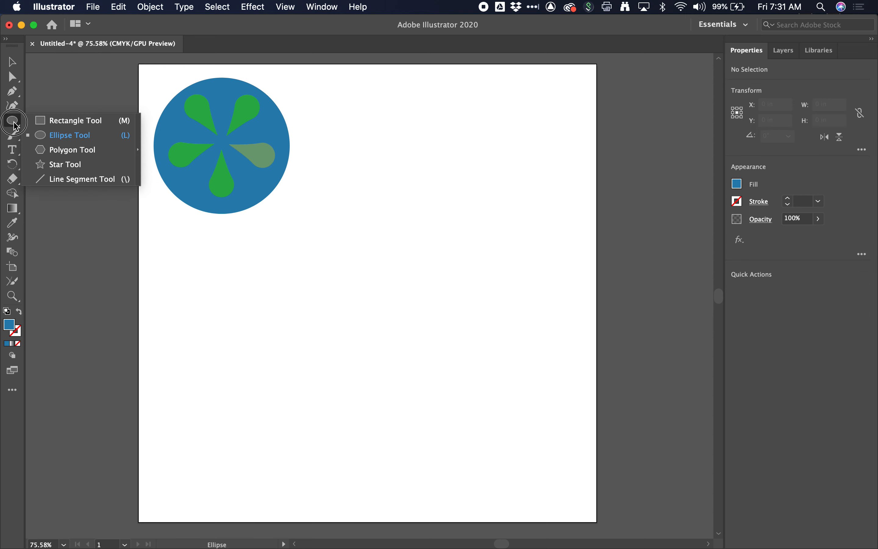
{"action": "left_click", "coordinate": [73, 121]}
{"action": "left_click", "coordinate": [162, 242]}
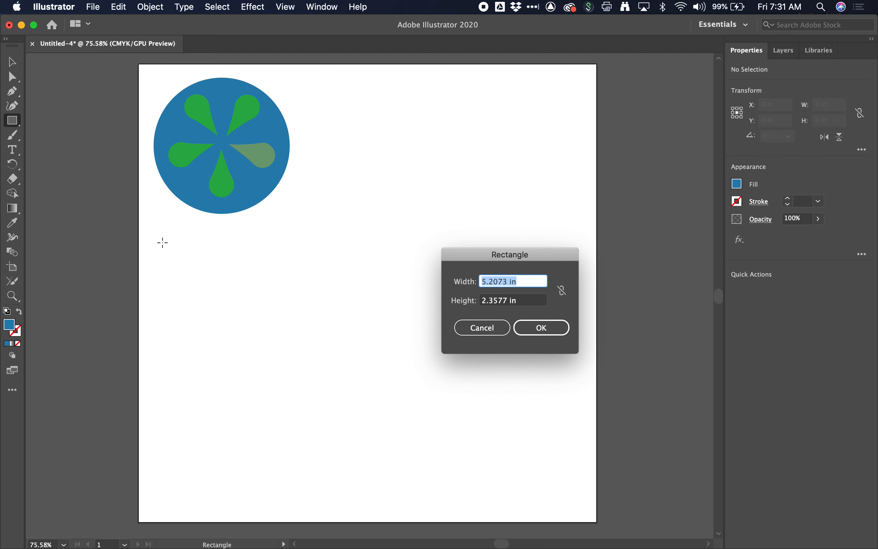
{"action": "type", "text": "1"}
{"action": "key", "text": "Tab"}
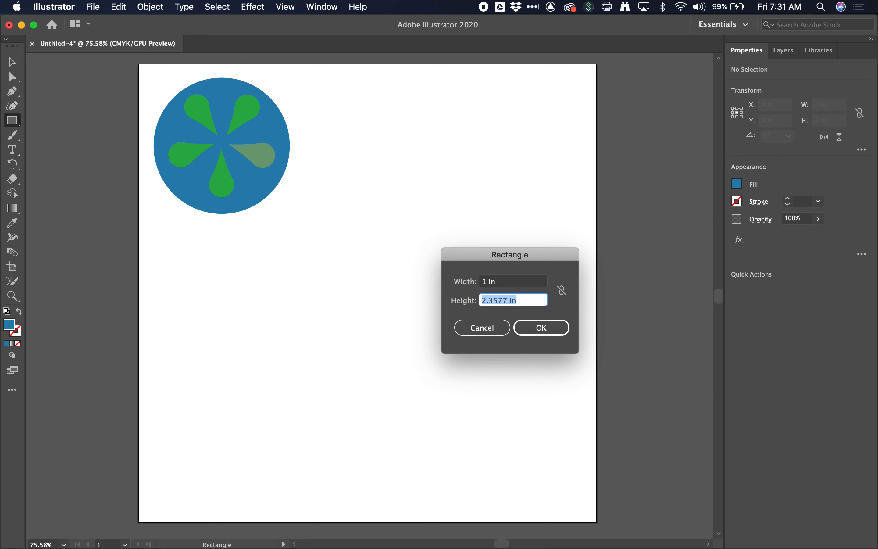
{"action": "type", "text": "1"}
{"action": "key", "text": "Return"}
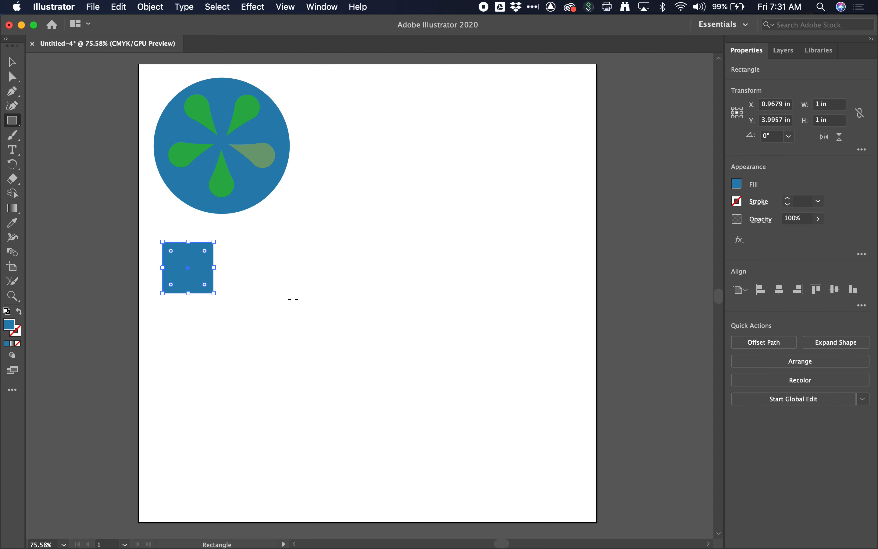
{"action": "key", "text": "v"}
{"action": "left_click_drag", "start_coordinate": [200, 277], "coordinate": [321, 263]}
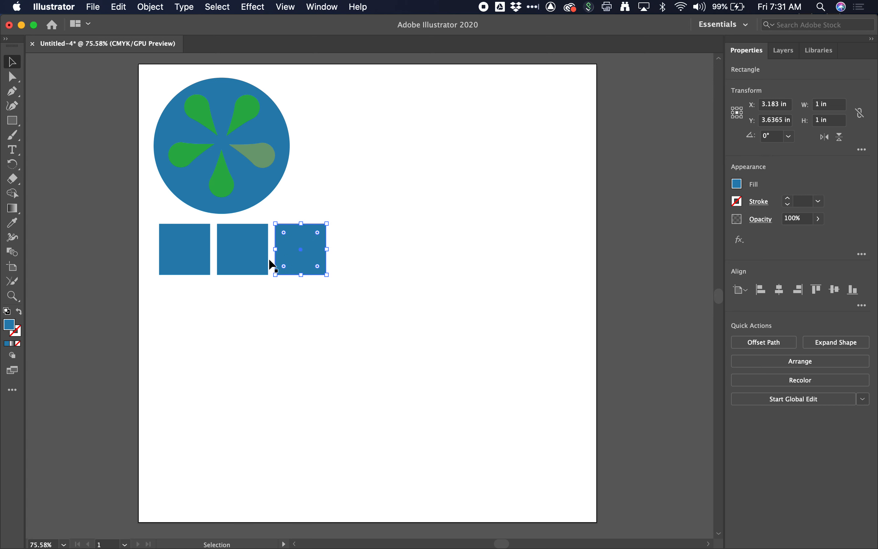
- Add the point text "Monochrome" just below the first square, aligned with its left edge
{"action": "left_click", "coordinate": [12, 149]}
{"action": "left_click", "coordinate": [156, 289]}
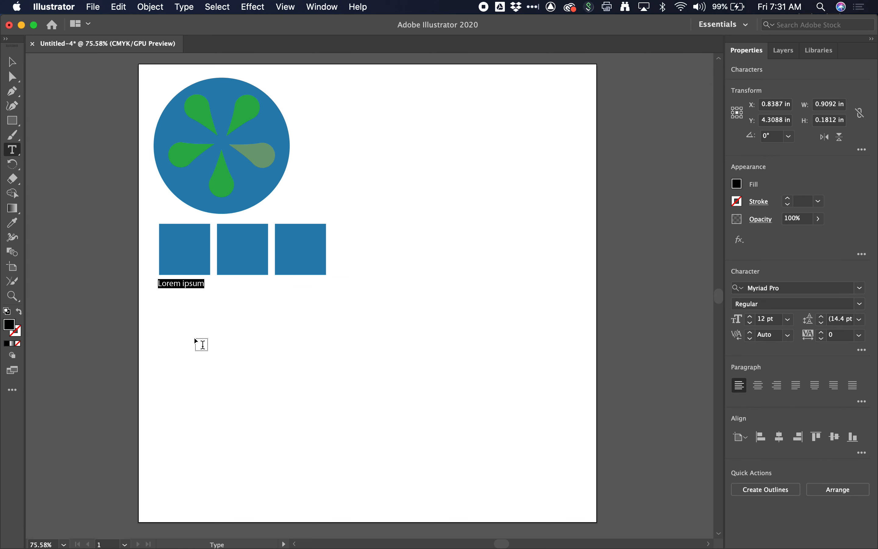
{"action": "type", "text": "Mono"}
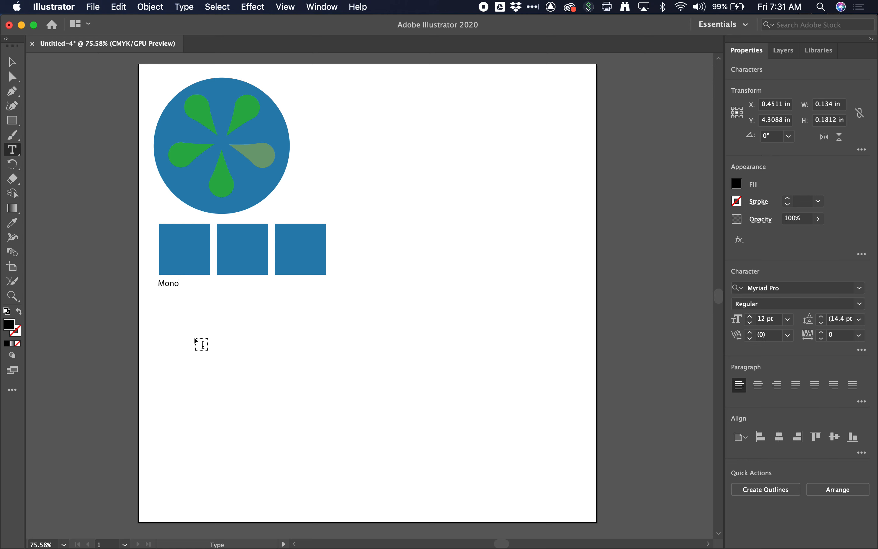
{"action": "type", "text": "chrome"}
- Set the font size of the "Monochrome" label to 32 pt
{"action": "double_click", "coordinate": [175, 283]}
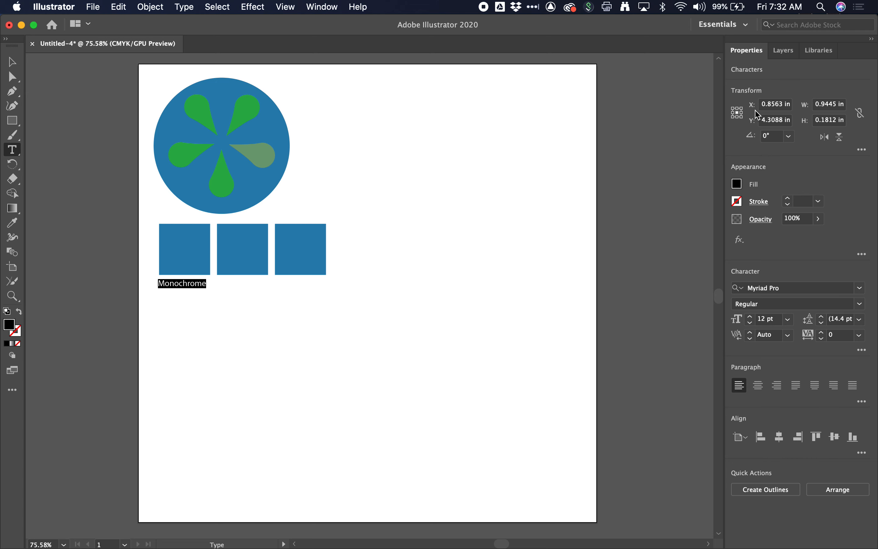
{"action": "left_click", "coordinate": [750, 316]}
{"action": "left_click", "coordinate": [750, 316]}
{"action": "left_click", "coordinate": [751, 317]}
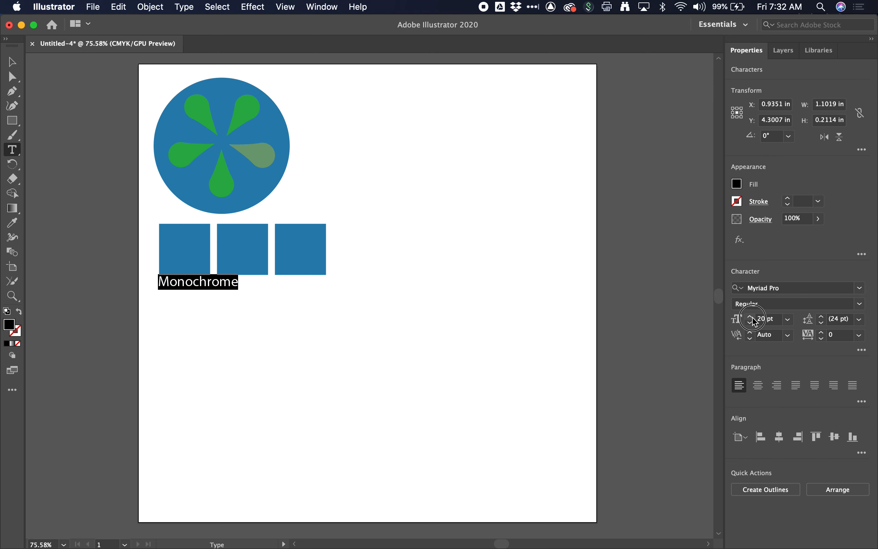
{"action": "left_click", "coordinate": [751, 317]}
{"action": "left_click", "coordinate": [751, 317]}
{"action": "left_click", "coordinate": [751, 317]}
{"action": "left_click", "coordinate": [766, 320]}
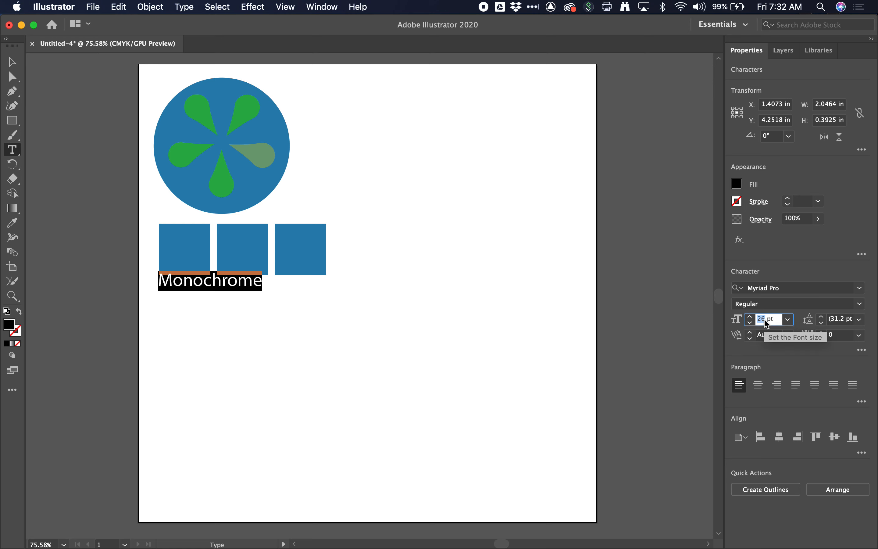
{"action": "type", "text": "32"}
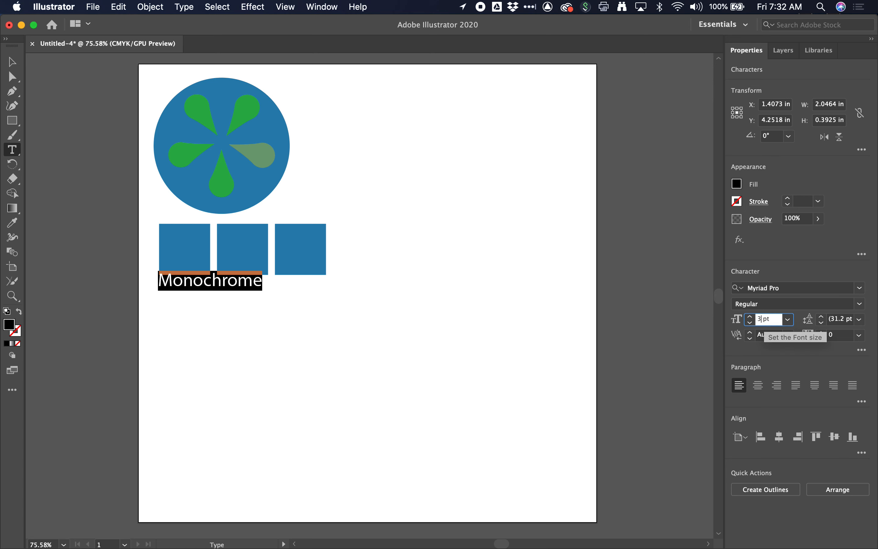
{"action": "key", "text": "Return"}
- Move the "Monochrome" label straight down until it clears the row of squares
{"action": "left_click", "coordinate": [11, 68]}
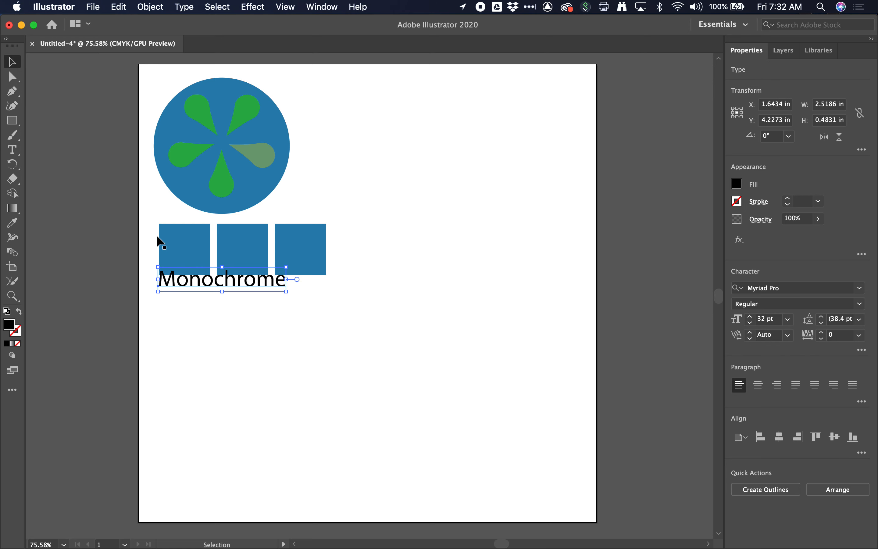
{"action": "left_click_drag", "start_coordinate": [255, 279], "coordinate": [254, 293]}
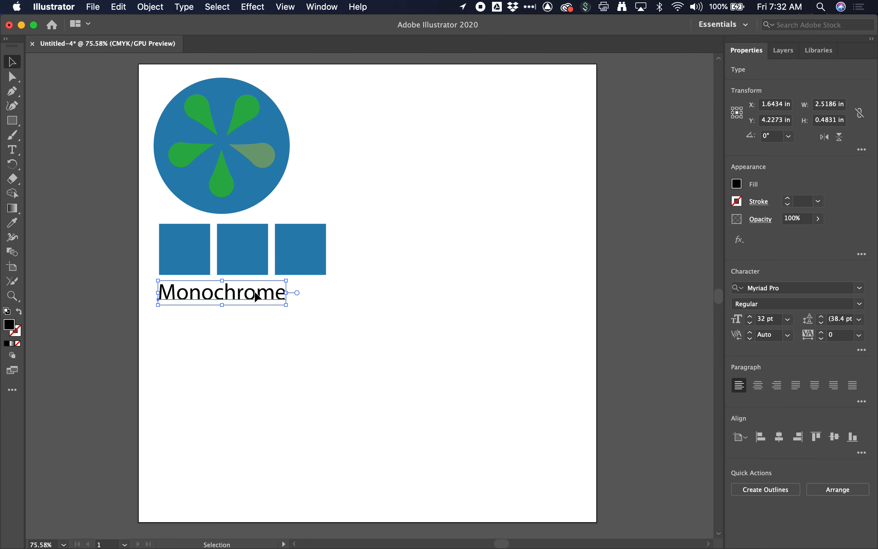
{"action": "left_click", "coordinate": [341, 293]}
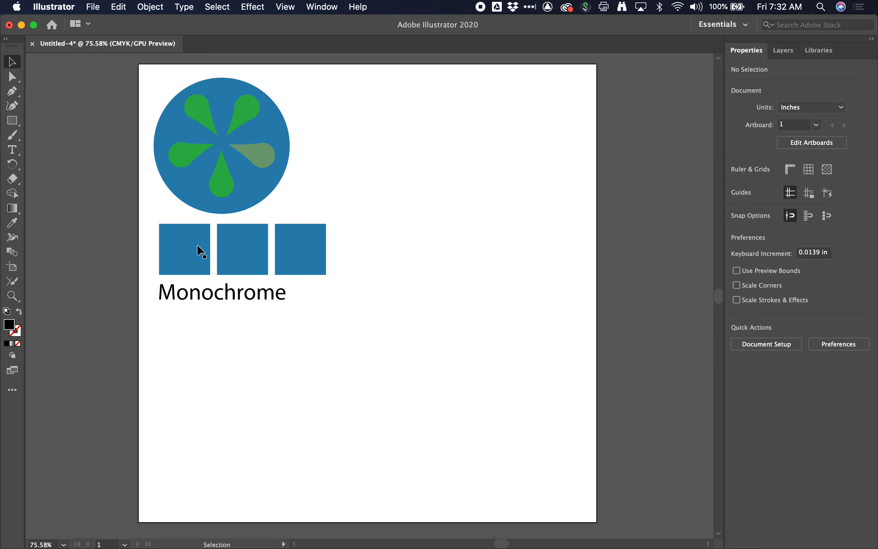
- Open the first square's fill color for editing and move the Color Picker closer to the row of squares
{"action": "left_click", "coordinate": [179, 250]}
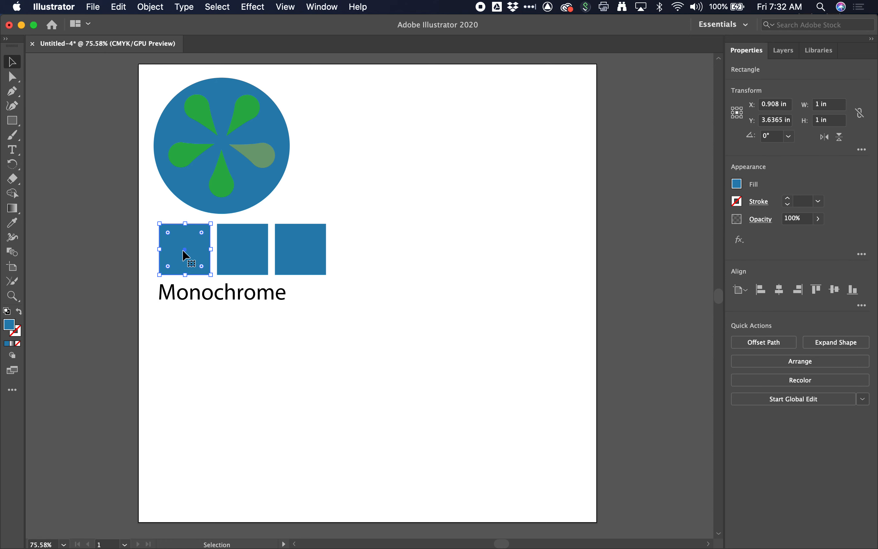
{"action": "double_click", "coordinate": [10, 324]}
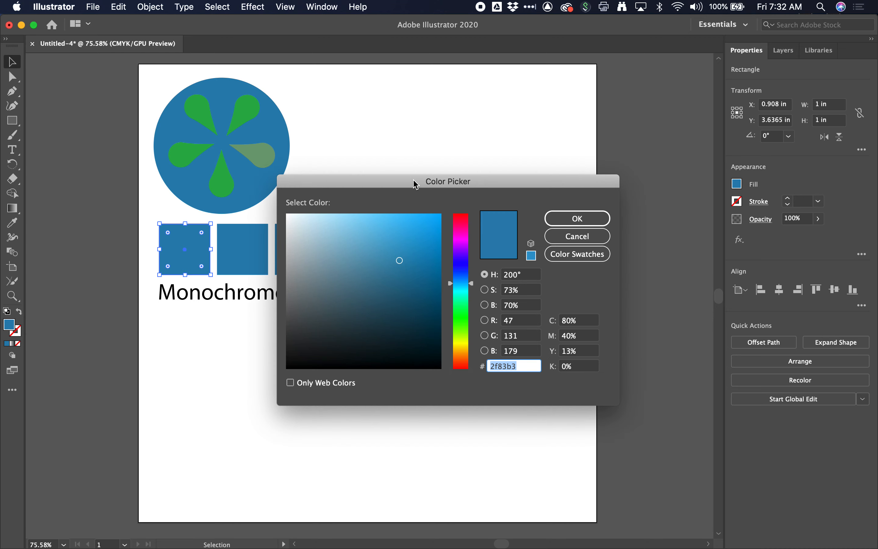
{"action": "left_click_drag", "start_coordinate": [415, 183], "coordinate": [373, 149]}
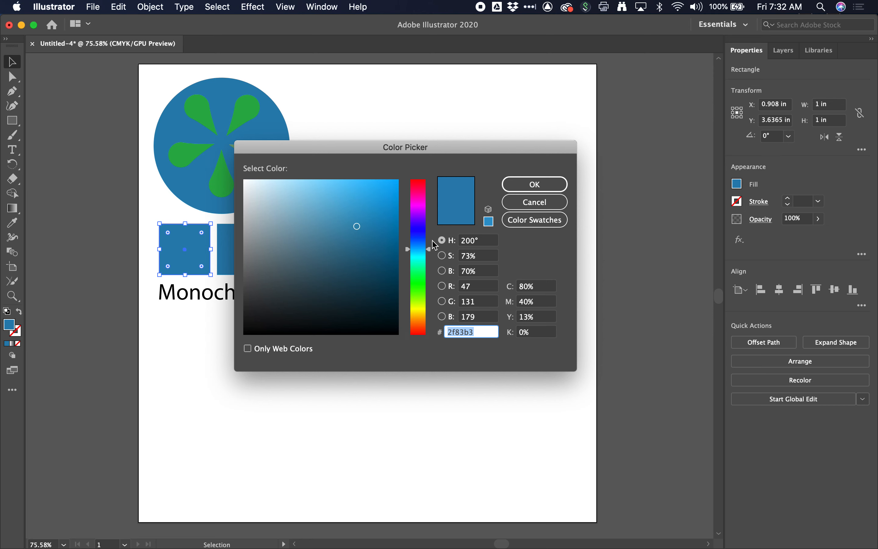
- Try out different hues for the first square's fill, including 282°, 50°, 360° and 144°
{"action": "left_click_drag", "start_coordinate": [414, 250], "coordinate": [425, 213]}
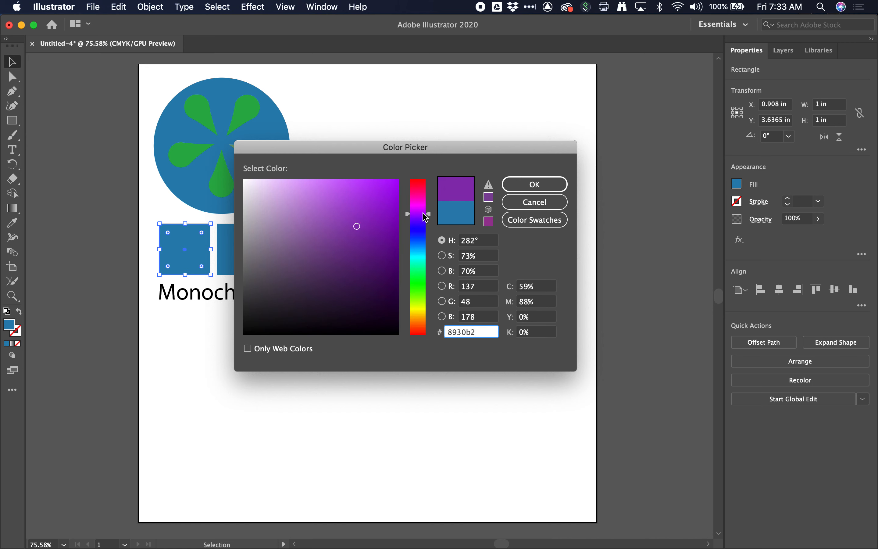
{"action": "left_click", "coordinate": [470, 242]}
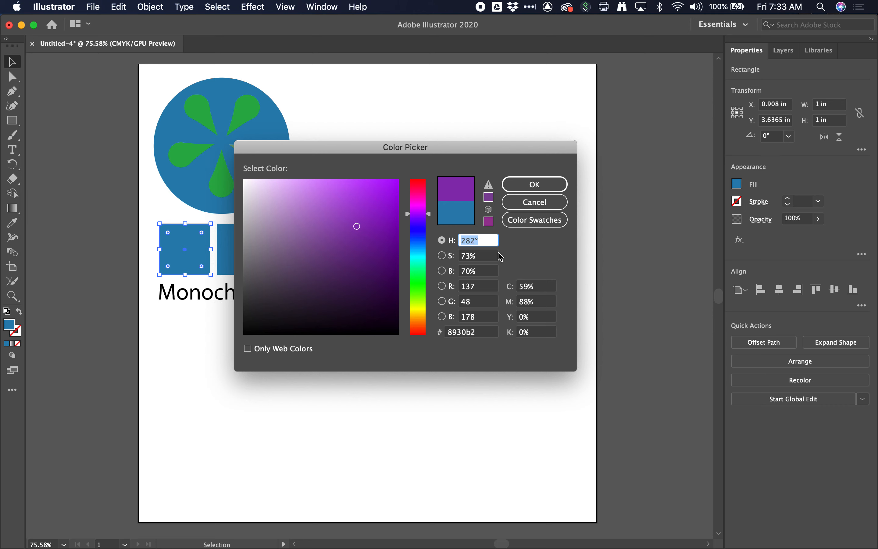
{"action": "type", "text": "50"}
{"action": "left_click", "coordinate": [480, 257]}
{"action": "left_click", "coordinate": [484, 241]}
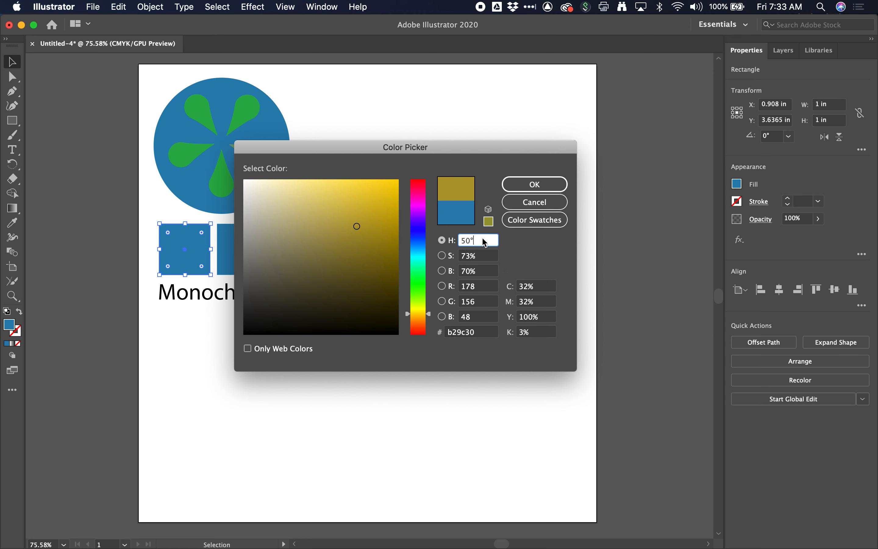
{"action": "left_click", "coordinate": [428, 318]}
{"action": "left_click_drag", "start_coordinate": [428, 322], "coordinate": [431, 162]}
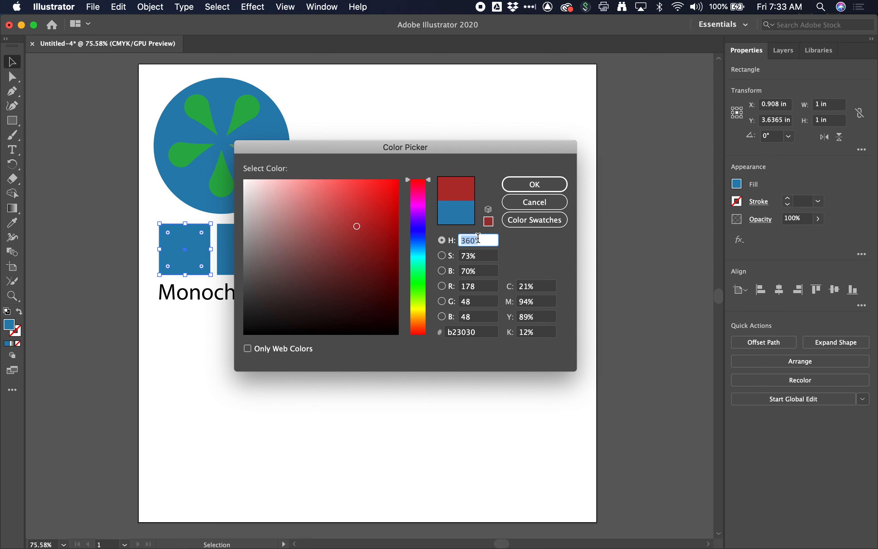
{"action": "left_click_drag", "start_coordinate": [419, 191], "coordinate": [418, 273]}
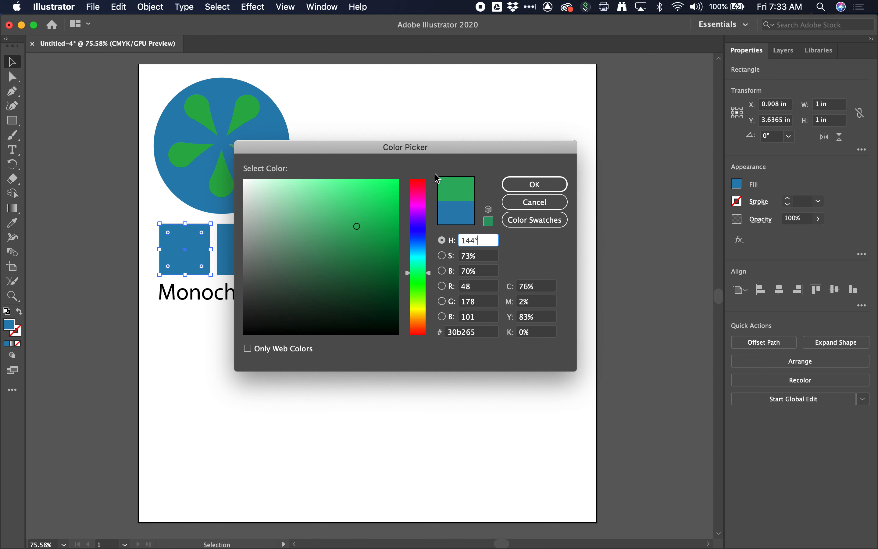
{"action": "left_click", "coordinate": [418, 197]}
- Fill the first square with a purple of hue 259°, saturation 64% and brightness 83% (#734cd3)
{"action": "mouse_move", "coordinate": [420, 202]}
{"action": "left_mouse_down"}
{"action": "mouse_move", "coordinate": [424, 231]}
{"action": "mouse_move", "coordinate": [426, 224]}
{"action": "left_mouse_up"}
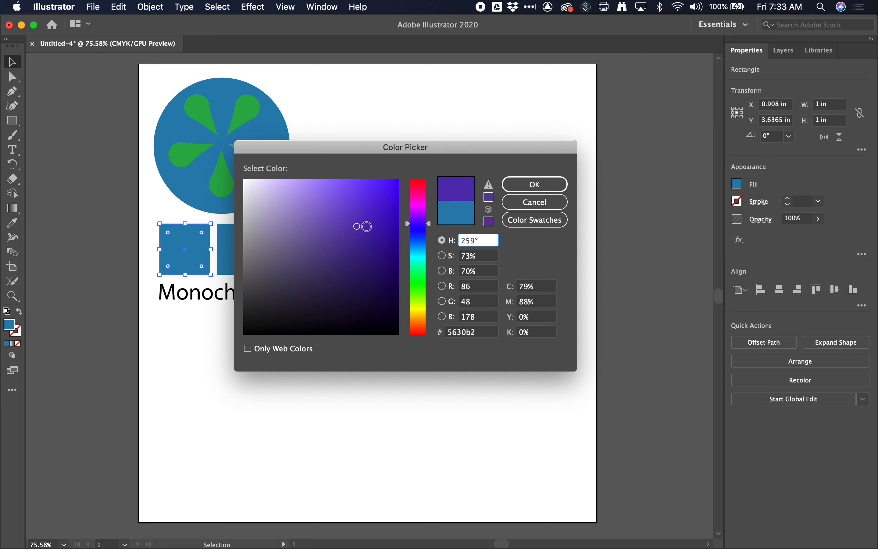
{"action": "mouse_move", "coordinate": [363, 227]}
{"action": "left_mouse_down"}
{"action": "mouse_move", "coordinate": [362, 218]}
{"action": "mouse_move", "coordinate": [313, 241]}
{"action": "mouse_move", "coordinate": [361, 202]}
{"action": "mouse_move", "coordinate": [349, 198]}
{"action": "mouse_move", "coordinate": [360, 200]}
{"action": "left_mouse_up"}
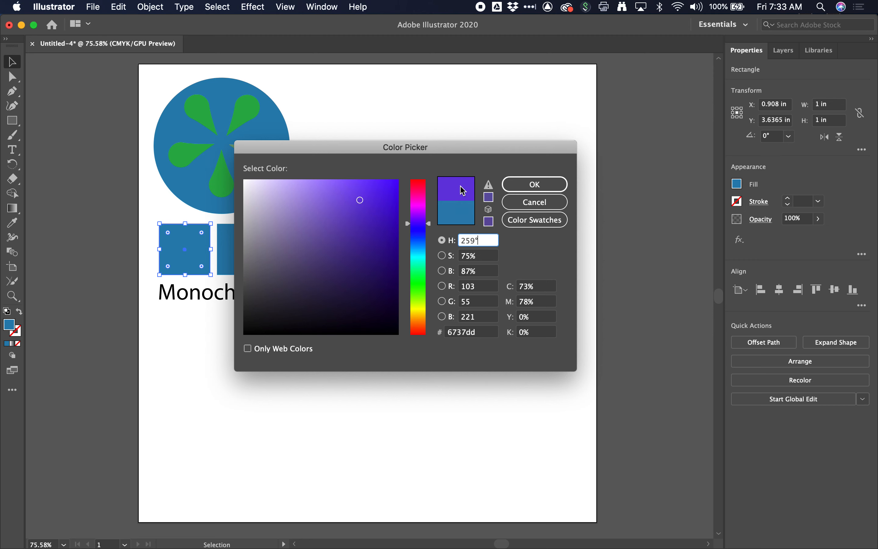
{"action": "mouse_move", "coordinate": [362, 198]}
{"action": "left_mouse_down"}
{"action": "mouse_move", "coordinate": [365, 165]}
{"action": "mouse_move", "coordinate": [359, 241]}
{"action": "mouse_move", "coordinate": [355, 161]}
{"action": "left_mouse_up"}
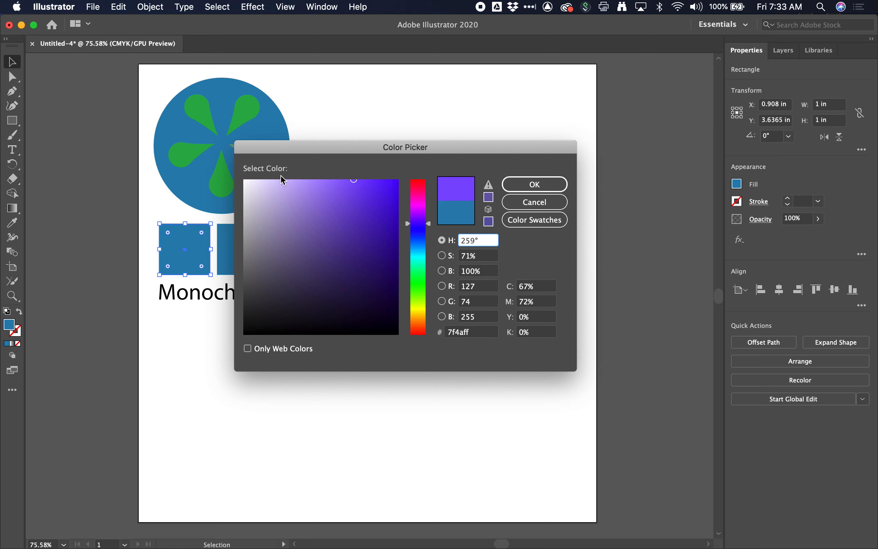
{"action": "mouse_move", "coordinate": [386, 186]}
{"action": "left_mouse_down"}
{"action": "mouse_move", "coordinate": [271, 172]}
{"action": "mouse_move", "coordinate": [353, 177]}
{"action": "mouse_move", "coordinate": [316, 173]}
{"action": "mouse_move", "coordinate": [315, 183]}
{"action": "left_mouse_up"}
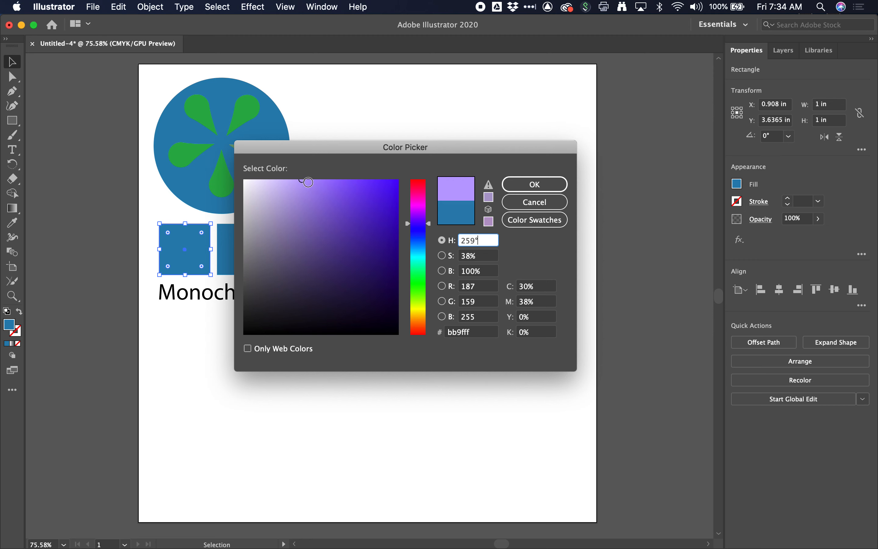
{"action": "mouse_move", "coordinate": [302, 181]}
{"action": "left_mouse_down"}
{"action": "mouse_move", "coordinate": [300, 223]}
{"action": "mouse_move", "coordinate": [243, 221]}
{"action": "mouse_move", "coordinate": [246, 214]}
{"action": "mouse_move", "coordinate": [363, 222]}
{"action": "mouse_move", "coordinate": [269, 221]}
{"action": "left_mouse_up"}
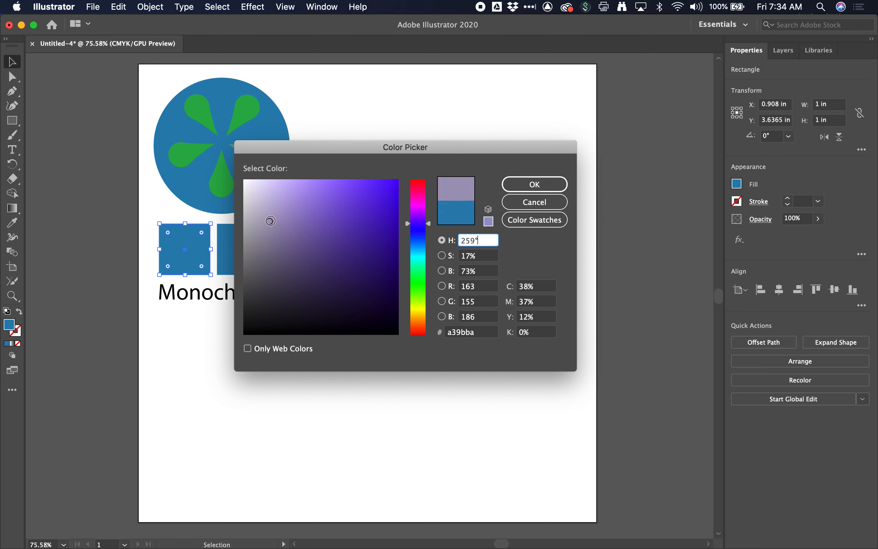
{"action": "left_click", "coordinate": [443, 256]}
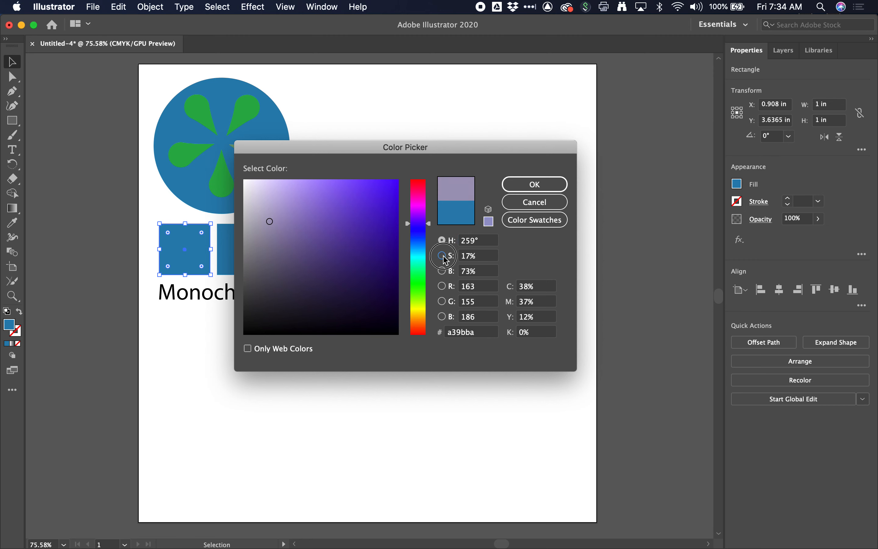
{"action": "left_click", "coordinate": [444, 240]}
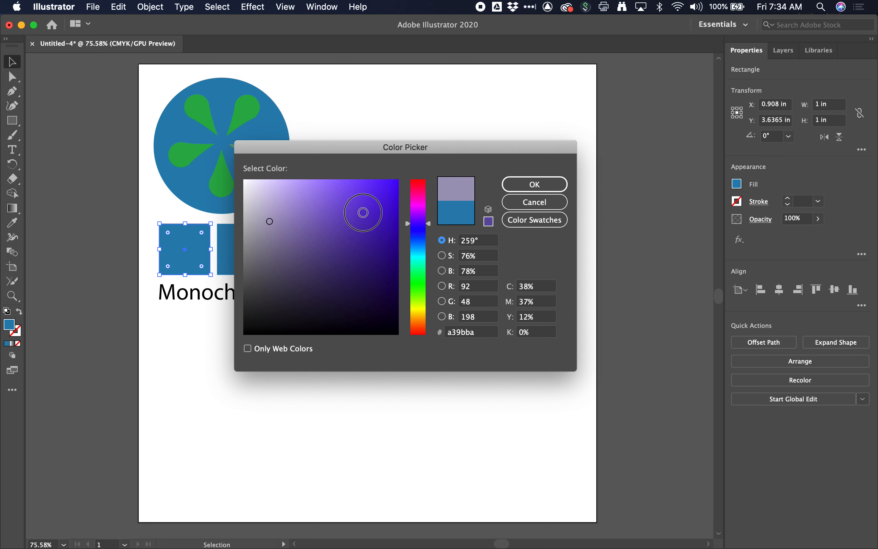
{"action": "mouse_move", "coordinate": [364, 213]}
{"action": "left_mouse_down"}
{"action": "mouse_move", "coordinate": [362, 166]}
{"action": "mouse_move", "coordinate": [343, 205]}
{"action": "left_mouse_up"}
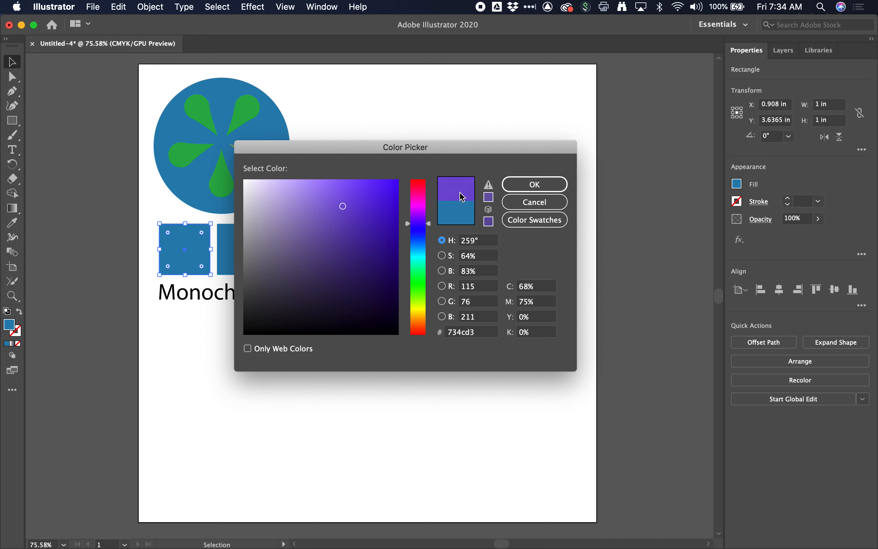
{"action": "left_click", "coordinate": [535, 184]}
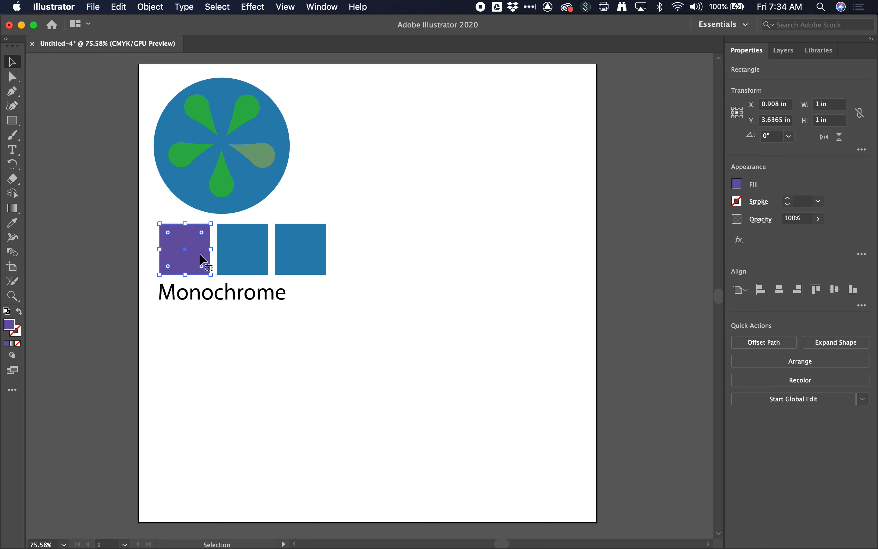
- Apply the first square's purple fill to the large circle behind the teardrops with the Eyedropper
{"action": "left_click", "coordinate": [218, 312]}
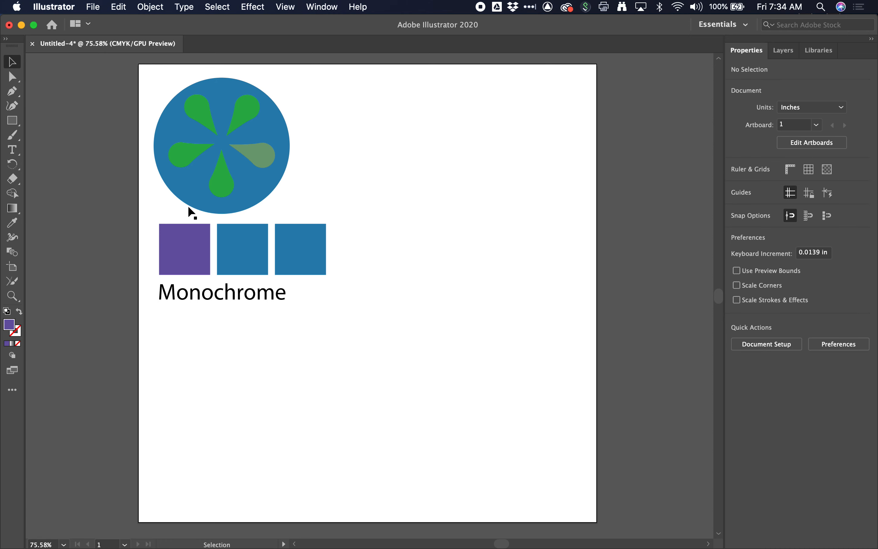
{"action": "left_click", "coordinate": [17, 226]}
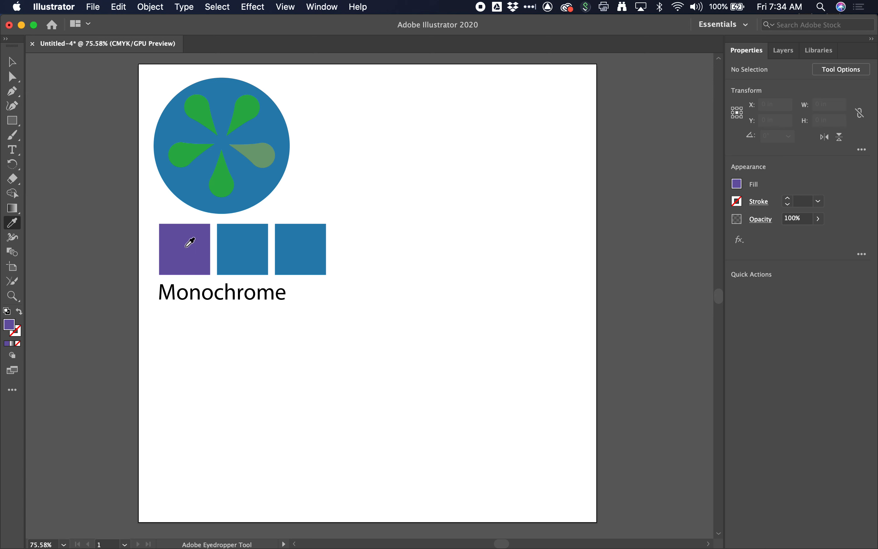
{"action": "left_click", "coordinate": [244, 183], "text": "alt"}
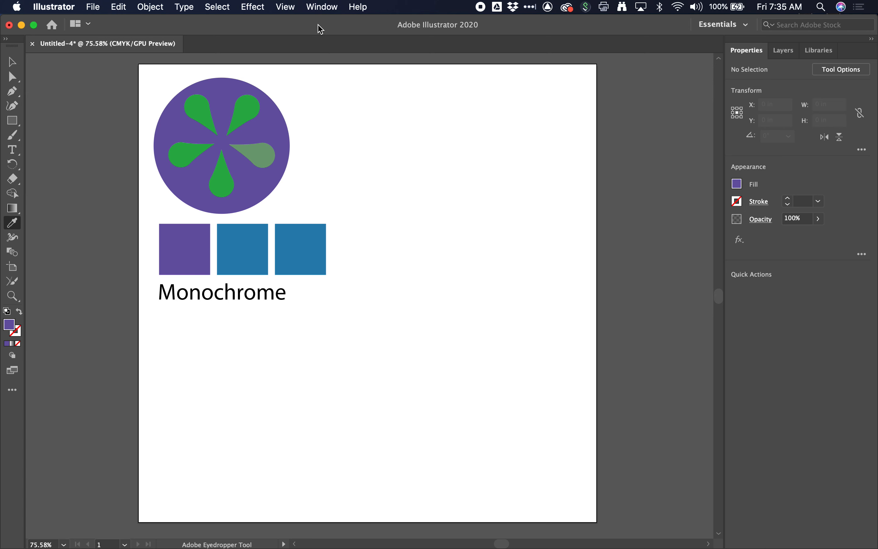
- Show the Swatches panel, enlarge it so all swatches fit, and place it clear of the artwork
{"action": "left_click", "coordinate": [321, 7]}
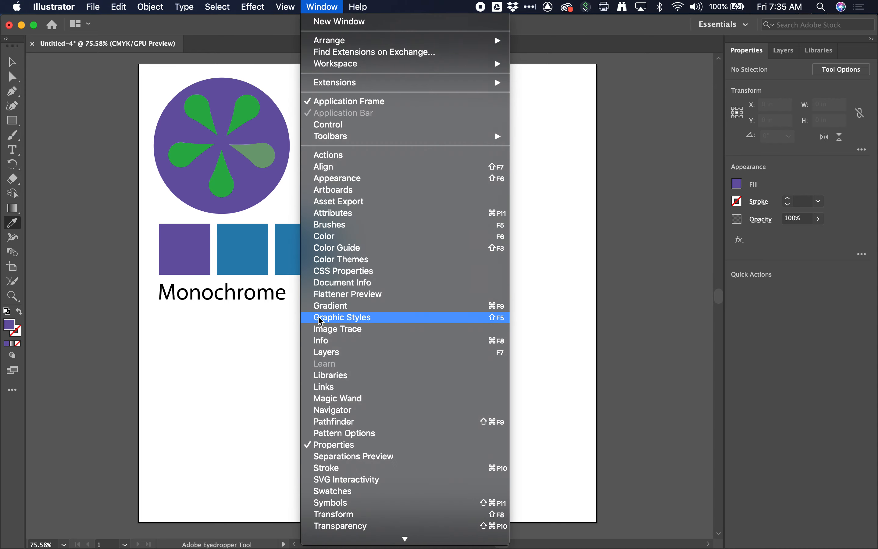
{"action": "left_click", "coordinate": [332, 492]}
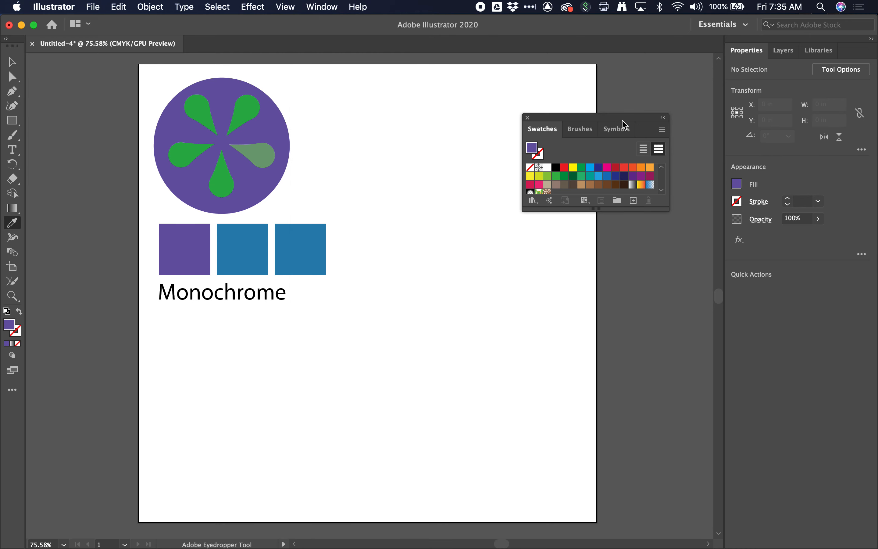
{"action": "left_click_drag", "start_coordinate": [623, 120], "coordinate": [624, 63]}
{"action": "left_click_drag", "start_coordinate": [668, 163], "coordinate": [687, 325]}
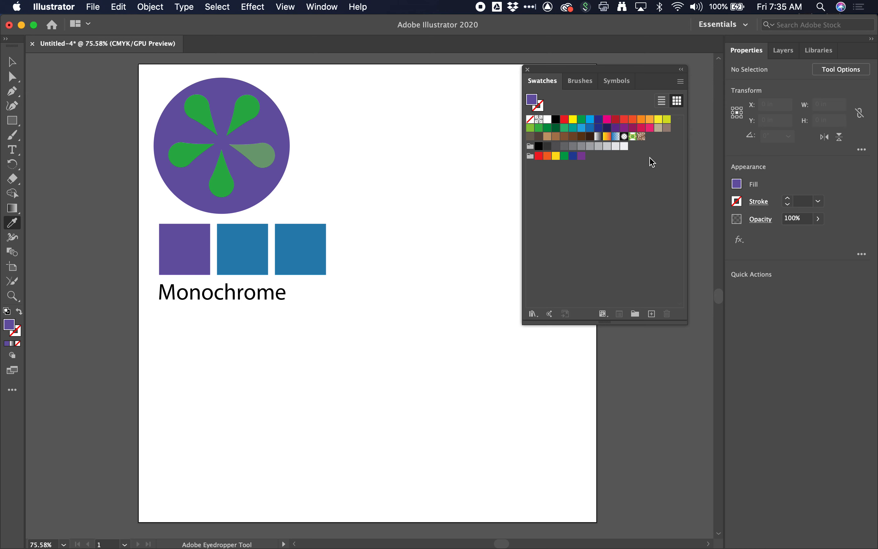
{"action": "left_click_drag", "start_coordinate": [631, 73], "coordinate": [604, 71]}
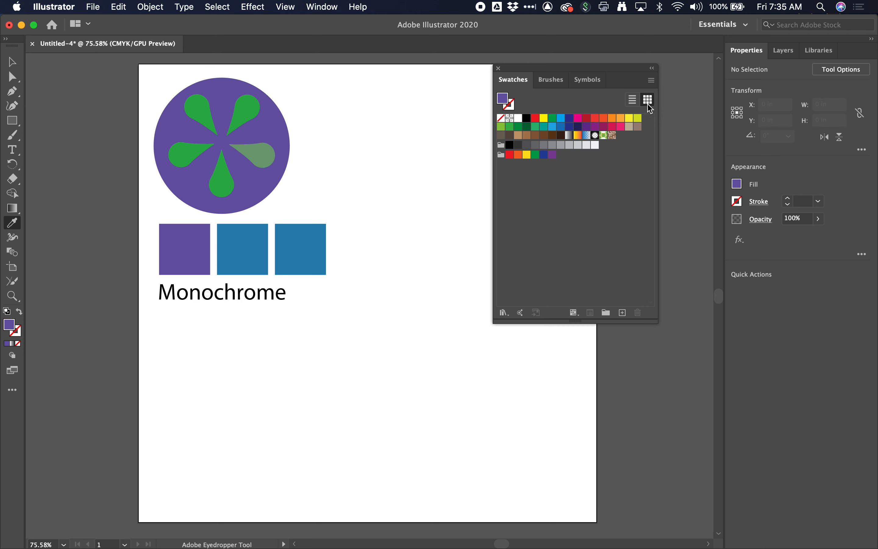
- Select all unused swatches and delete them from the document
{"action": "left_click", "coordinate": [651, 80]}
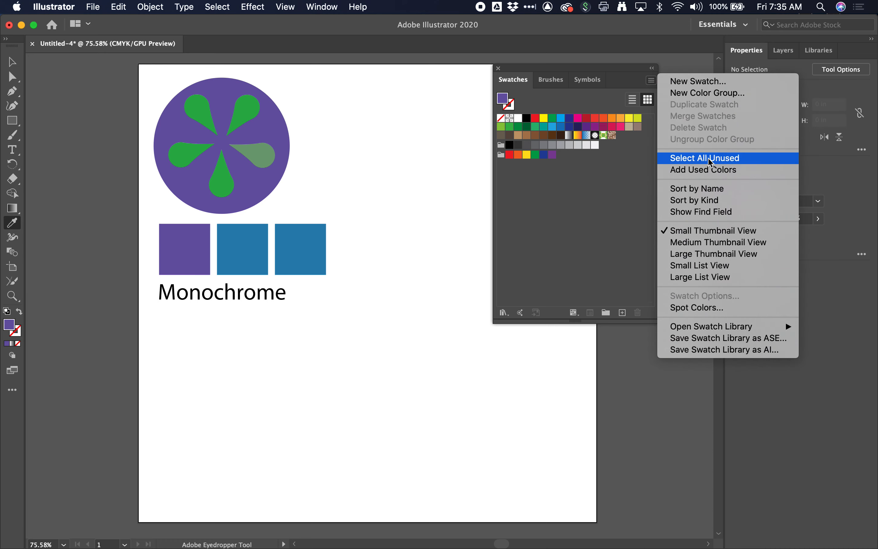
{"action": "left_click", "coordinate": [724, 160]}
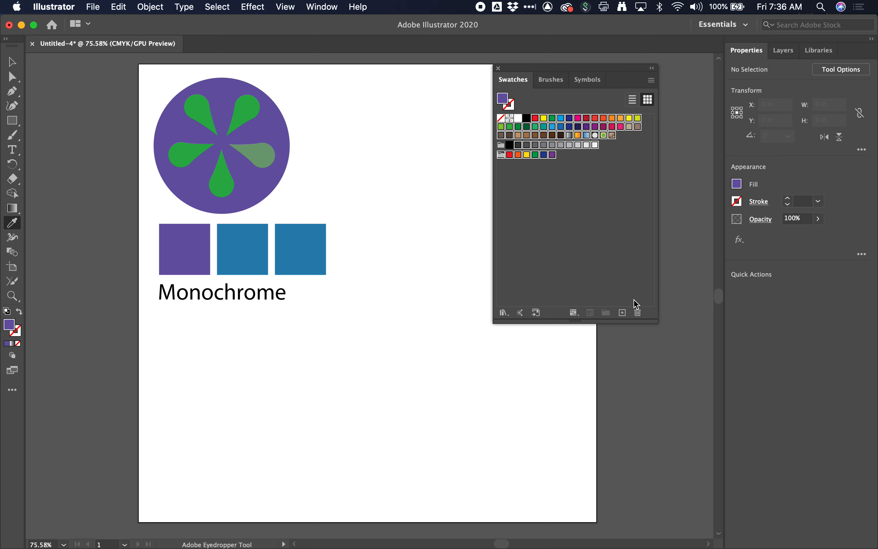
{"action": "left_click", "coordinate": [638, 313]}
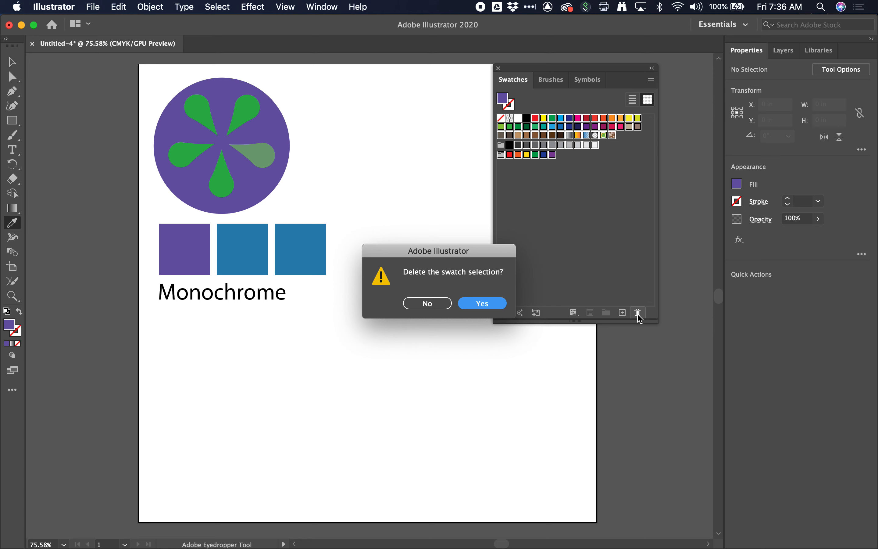
{"action": "left_click", "coordinate": [499, 304]}
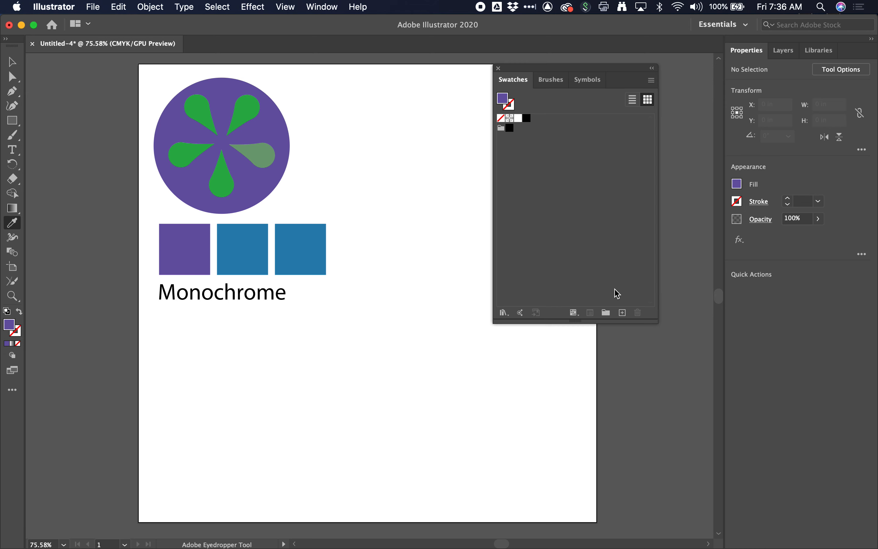
- Save the current purple fill as a global process color swatch named "purple"
{"action": "left_click", "coordinate": [622, 315]}
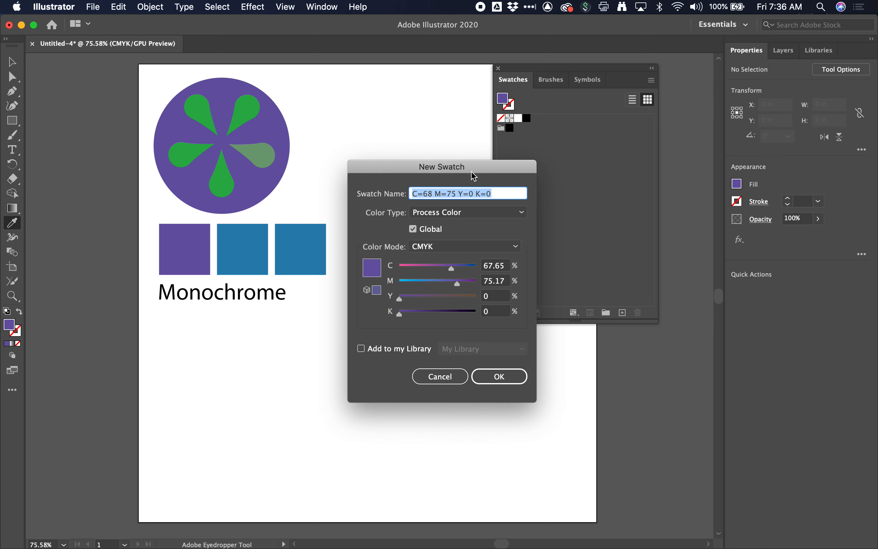
{"action": "triple_click", "coordinate": [490, 193]}
{"action": "type", "text": "purple"}
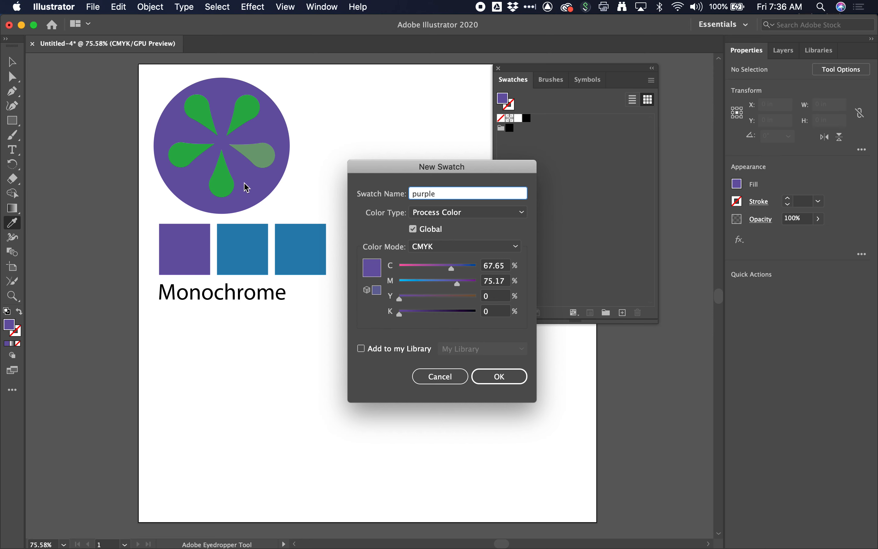
{"action": "left_click", "coordinate": [506, 378]}
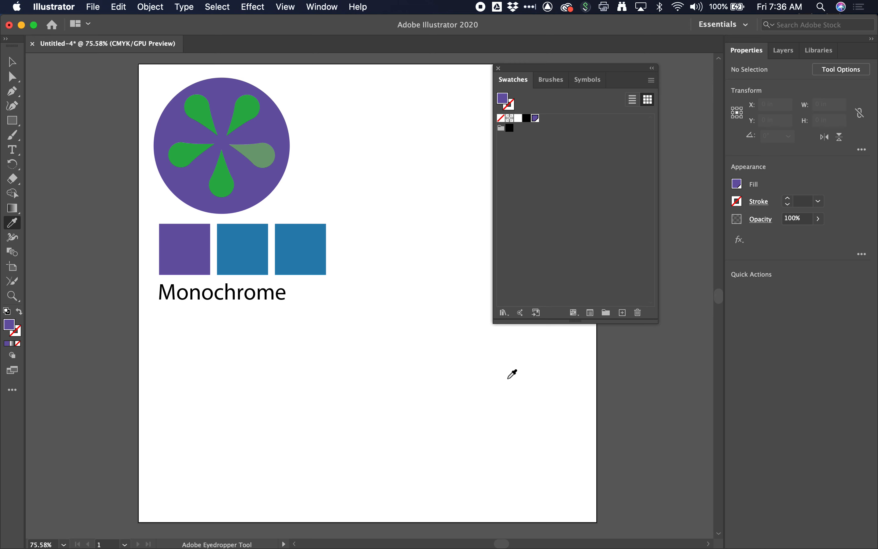
- Examine the color type choices in the "purple" swatch's options, keeping it as a global Process Color
{"action": "double_click", "coordinate": [537, 120]}
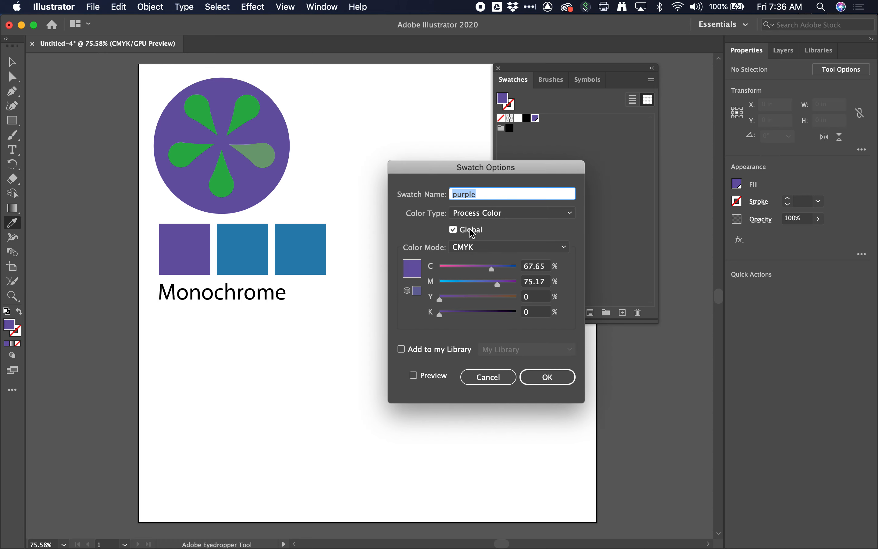
{"action": "left_click", "coordinate": [495, 215]}
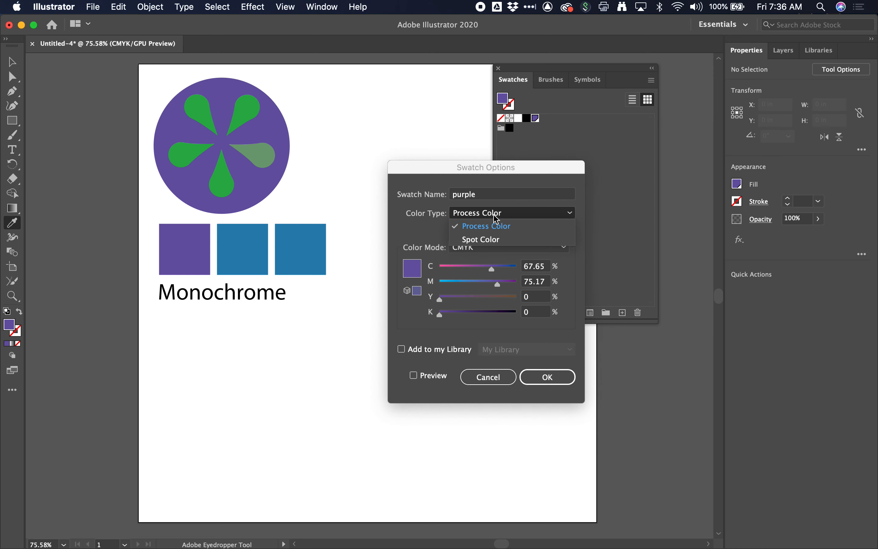
{"action": "left_click", "coordinate": [497, 220]}
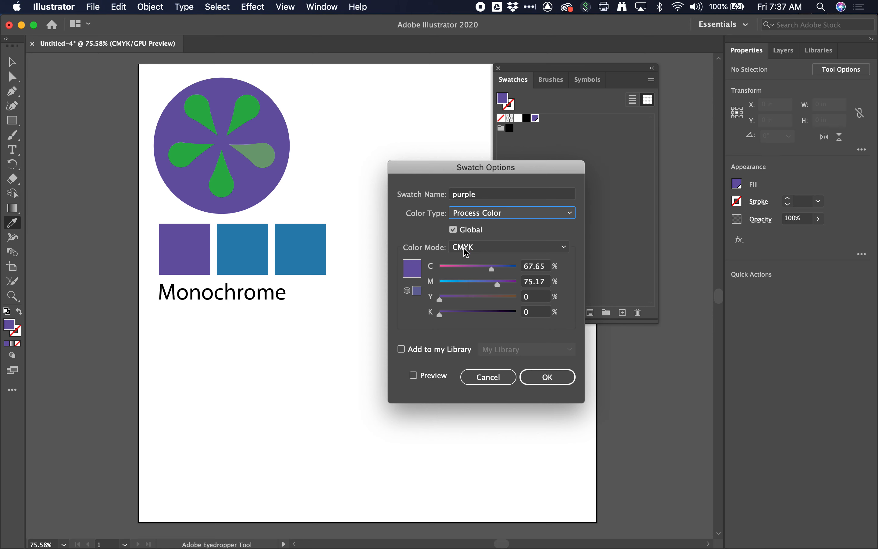
{"action": "left_click", "coordinate": [550, 378]}
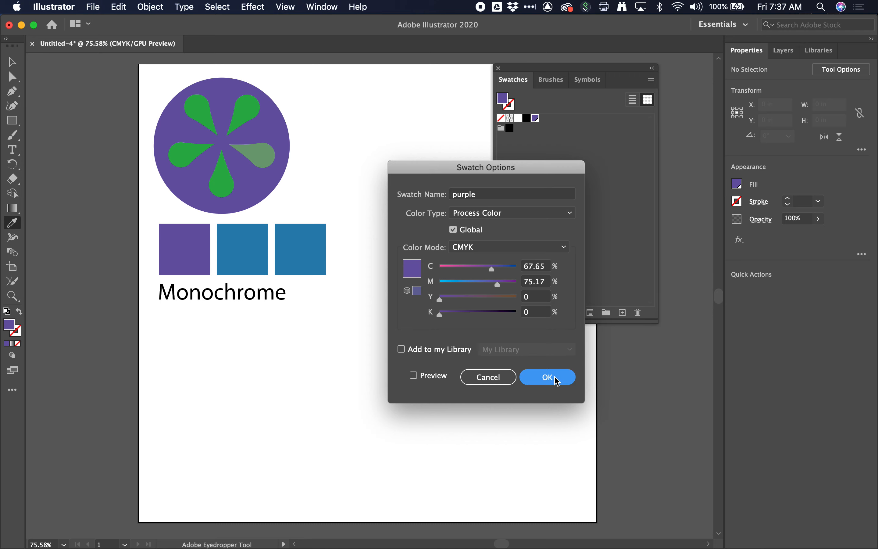